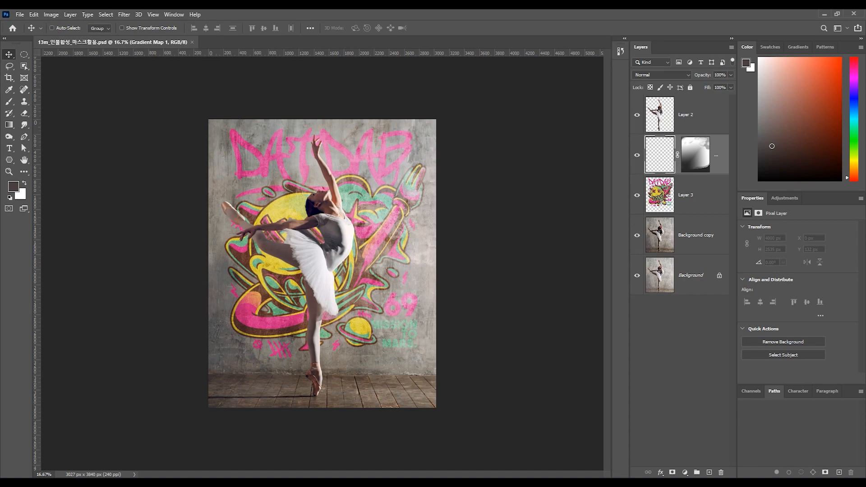
Step: Open 13-3.jpg and 13-1.png as separate documents and return to the ballerina photo 13-3.jpg
{"action": "left_click_drag", "start_coordinate": [723, 35], "coordinate": [502, 45]}
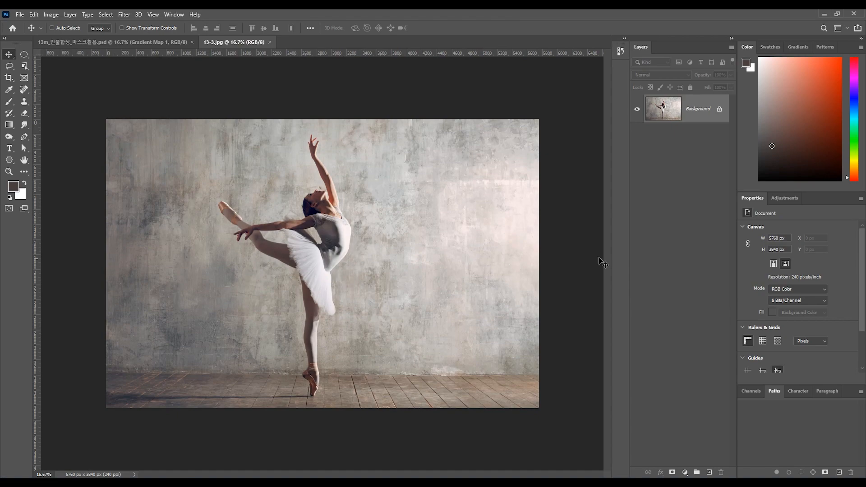
{"action": "left_click_drag", "start_coordinate": [374, 39], "coordinate": [375, 43]}
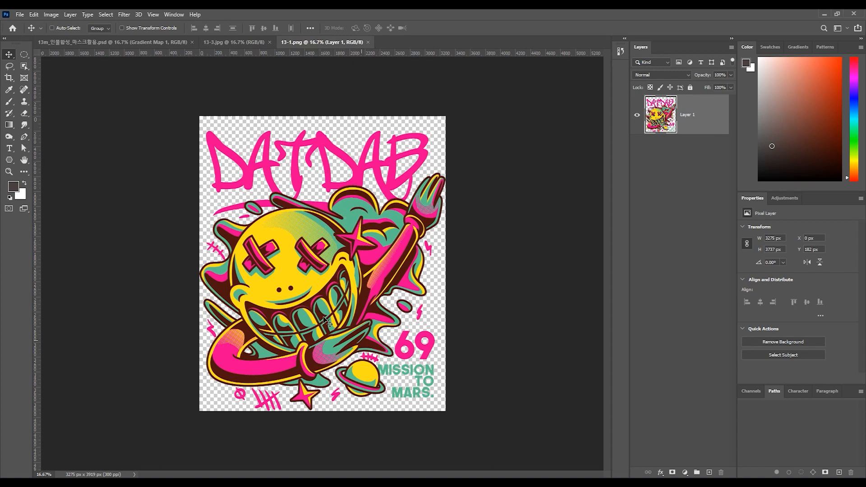
{"action": "left_click", "coordinate": [236, 43]}
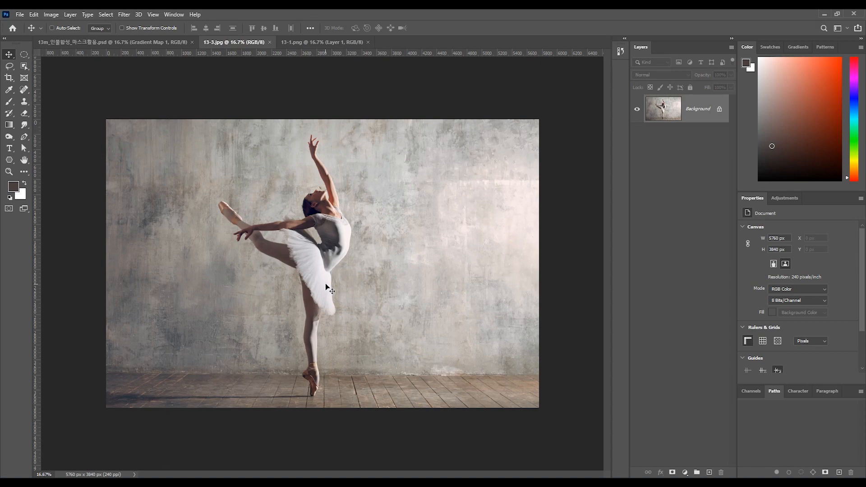
Step: Tile the finished composite in a narrow pane beside the ballerina photo and zoom the photo out to 12.5%
{"action": "left_click", "coordinate": [175, 43]}
{"action": "left_click_drag", "start_coordinate": [168, 42], "coordinate": [35, 98]}
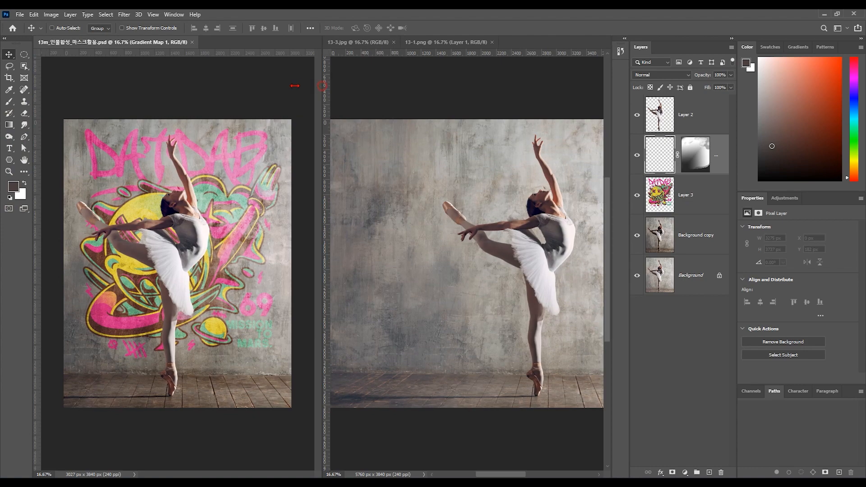
{"action": "left_click_drag", "start_coordinate": [322, 86], "coordinate": [233, 86]}
{"action": "left_click", "coordinate": [252, 258]}
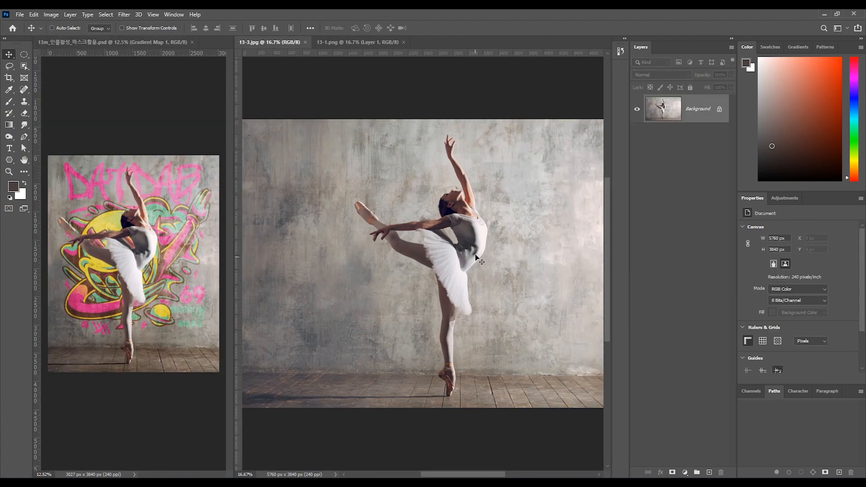
{"action": "key", "text": "ctrl+minus"}
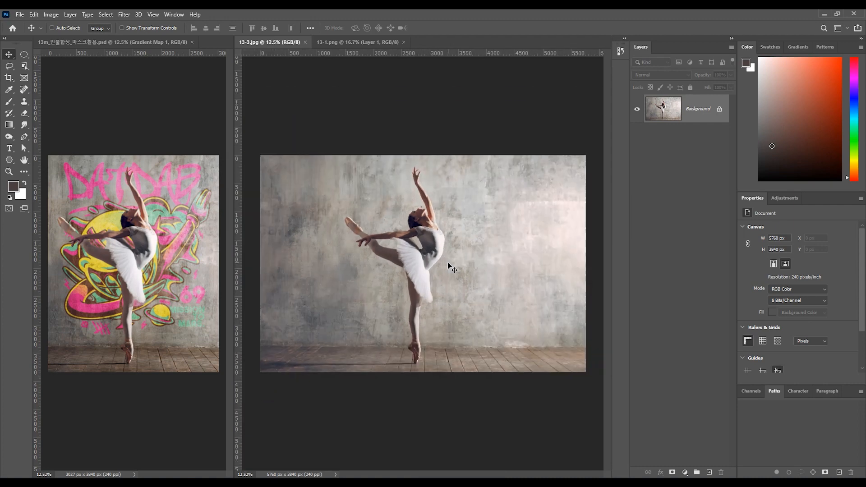
Step: Crop the ballerina photo to a portrait frame around the dancer, about 3095 x 3840 px
{"action": "key", "text": "c"}
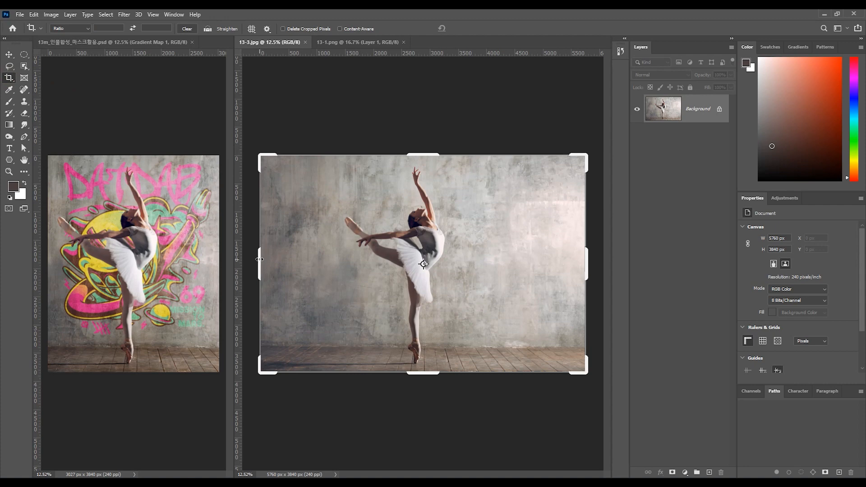
{"action": "left_click_drag", "start_coordinate": [259, 259], "coordinate": [306, 265]}
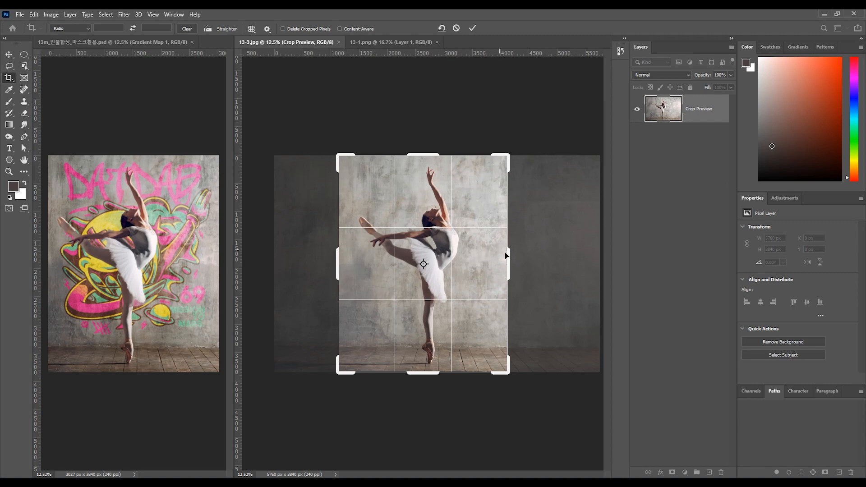
{"action": "left_click_drag", "start_coordinate": [512, 256], "coordinate": [513, 263]}
{"action": "left_click_drag", "start_coordinate": [334, 259], "coordinate": [335, 259]}
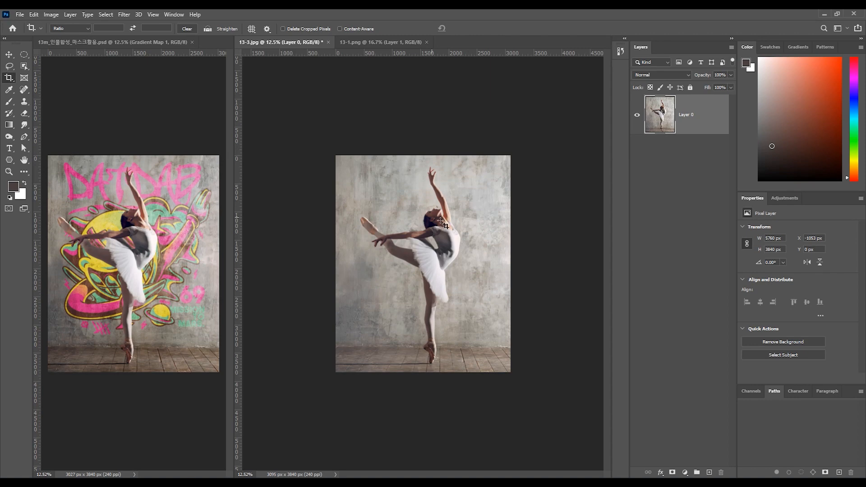
Step: Select the dancer automatically with Select Subject
{"action": "left_click", "coordinate": [24, 66]}
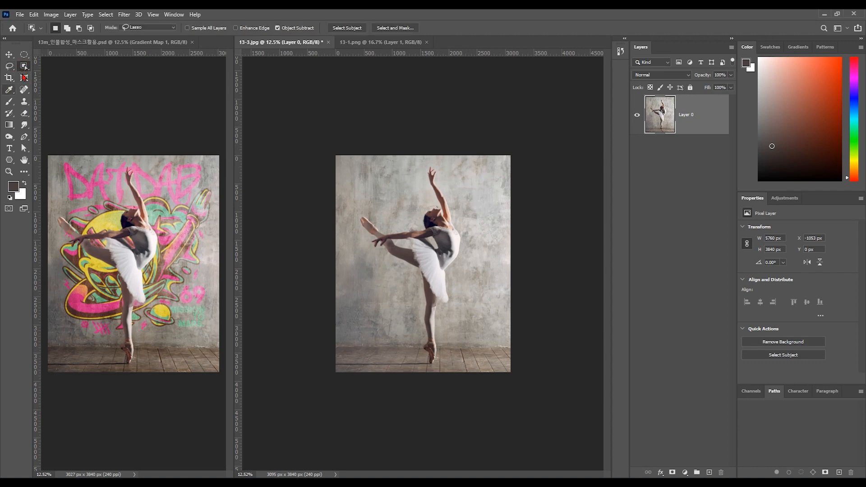
{"action": "right_click", "coordinate": [22, 69]}
{"action": "left_click", "coordinate": [22, 68]}
{"action": "left_click", "coordinate": [355, 29]}
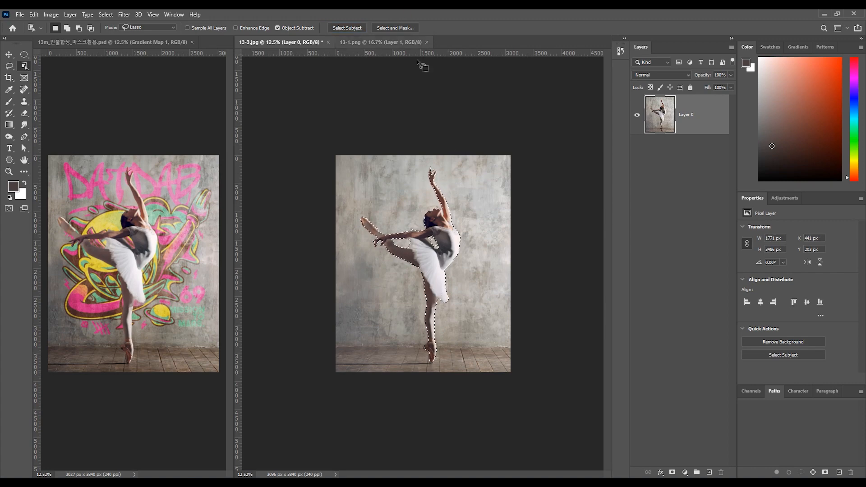
Step: Open the dancer selection in Select and Mask and set its view mode to Overlay
{"action": "scroll", "coordinate": [438, 254], "scroll_direction": "up", "scroll_amount": 1}
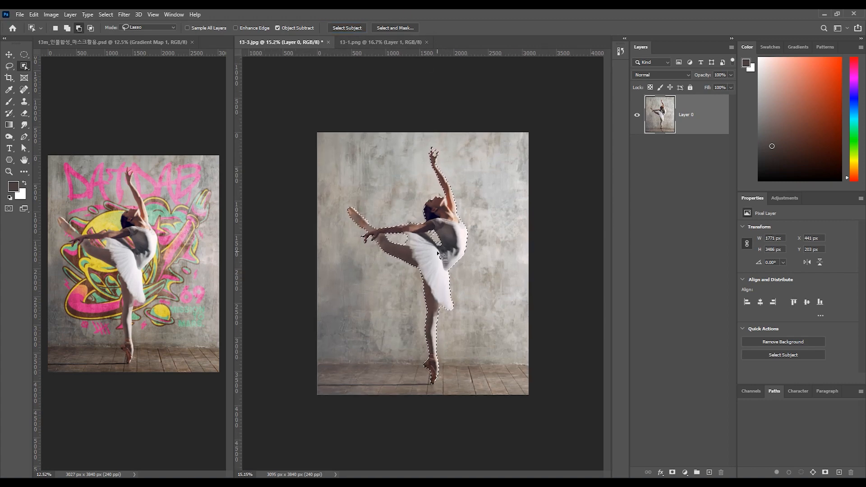
{"action": "scroll", "coordinate": [439, 254], "scroll_direction": "up", "scroll_amount": 2}
{"action": "left_click", "coordinate": [392, 28]}
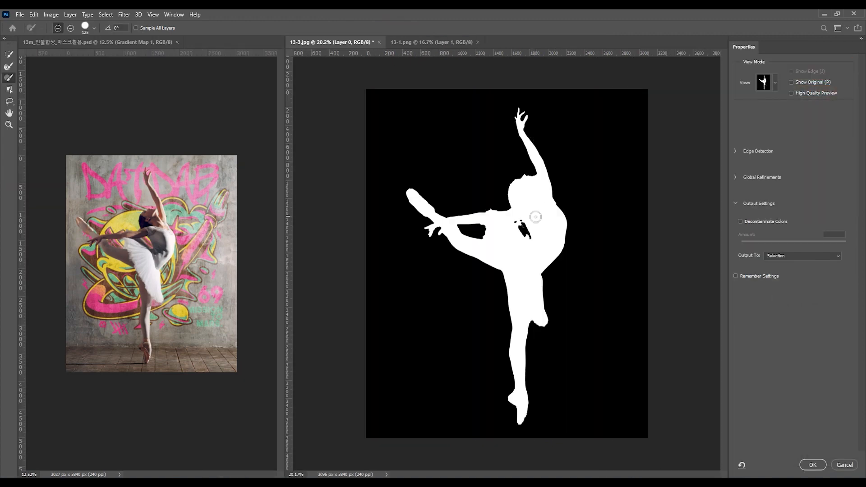
{"action": "scroll", "coordinate": [536, 217], "scroll_direction": "up", "scroll_amount": 2}
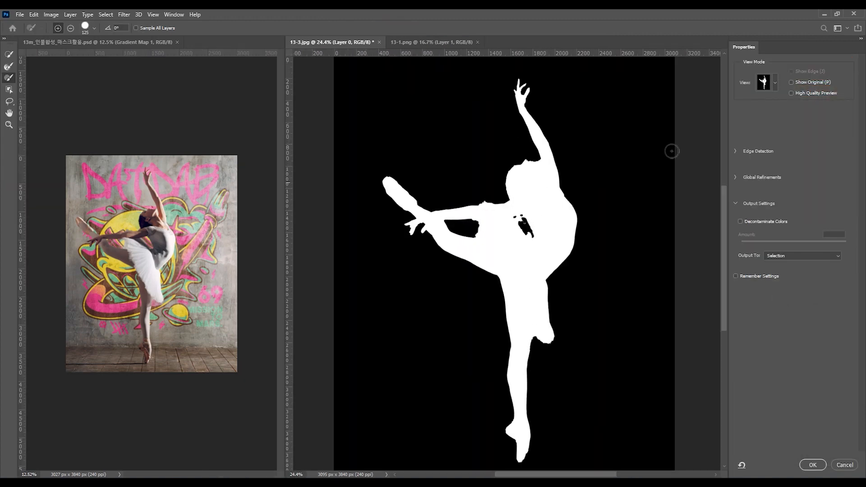
{"action": "left_click", "coordinate": [775, 83]}
{"action": "left_click", "coordinate": [755, 141]}
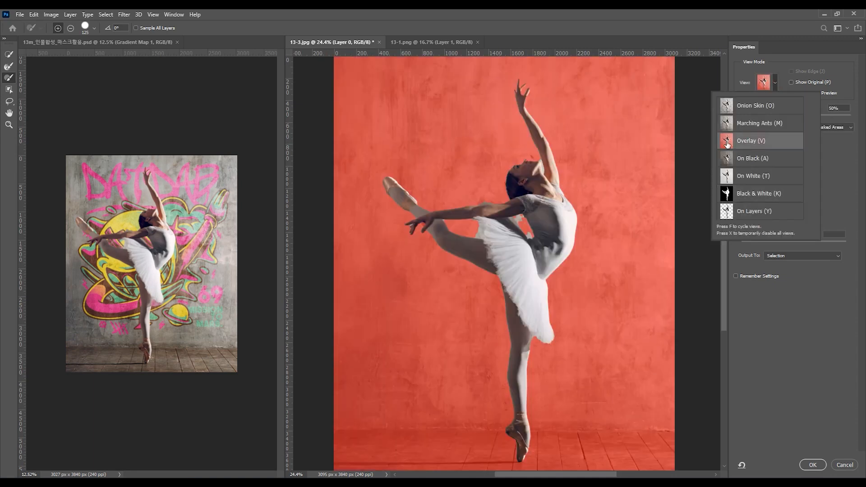
Step: Subtract the wall showing in the gap between the dancer's arm, skirt and waist with the Quick Selection tool
{"action": "scroll", "coordinate": [564, 215], "scroll_direction": "up", "scroll_amount": 3}
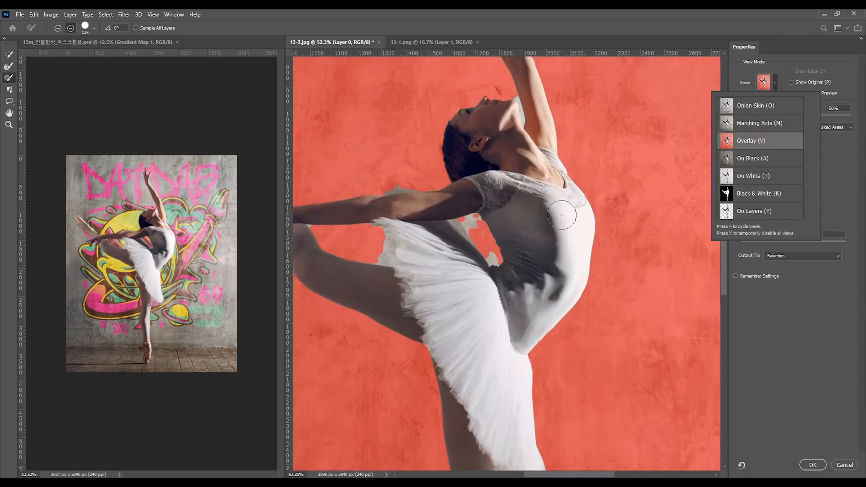
{"action": "scroll", "coordinate": [561, 216], "scroll_direction": "up", "scroll_amount": 6}
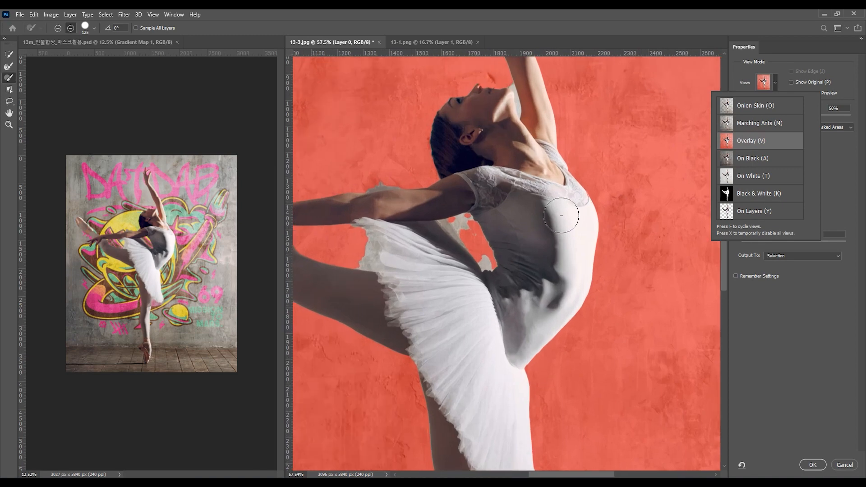
{"action": "scroll", "coordinate": [561, 216], "scroll_direction": "up", "scroll_amount": 2}
{"action": "left_click_drag", "start_coordinate": [454, 219], "coordinate": [589, 247]}
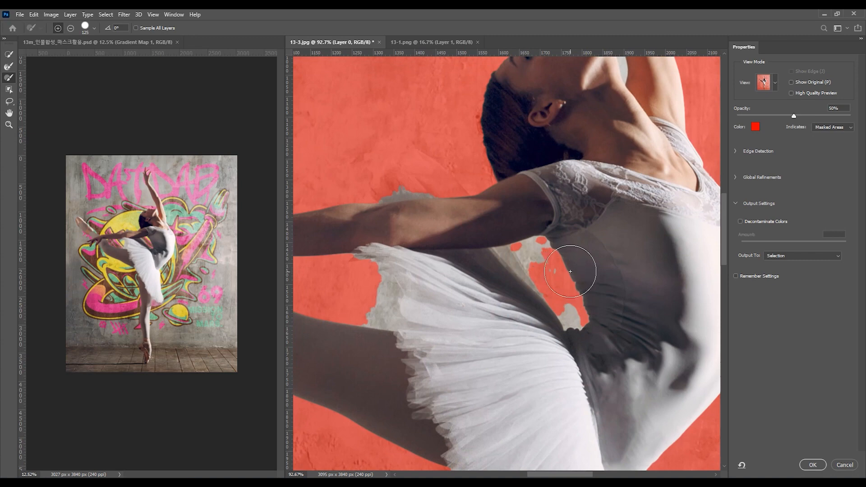
{"action": "scroll", "coordinate": [571, 271], "scroll_direction": "up", "scroll_amount": 1}
{"action": "scroll", "coordinate": [571, 271], "scroll_direction": "up", "scroll_amount": 4}
{"action": "scroll", "coordinate": [542, 257], "scroll_direction": "down", "scroll_amount": 7}
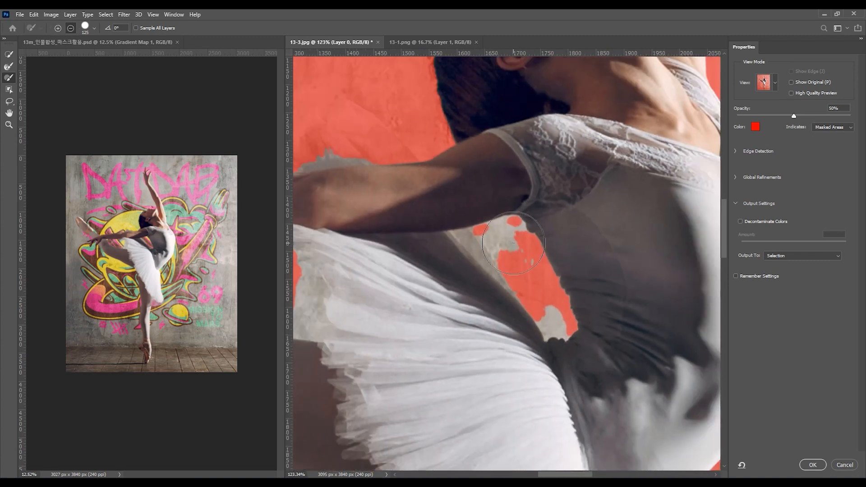
{"action": "scroll", "coordinate": [518, 253], "scroll_direction": "up", "scroll_amount": 4}
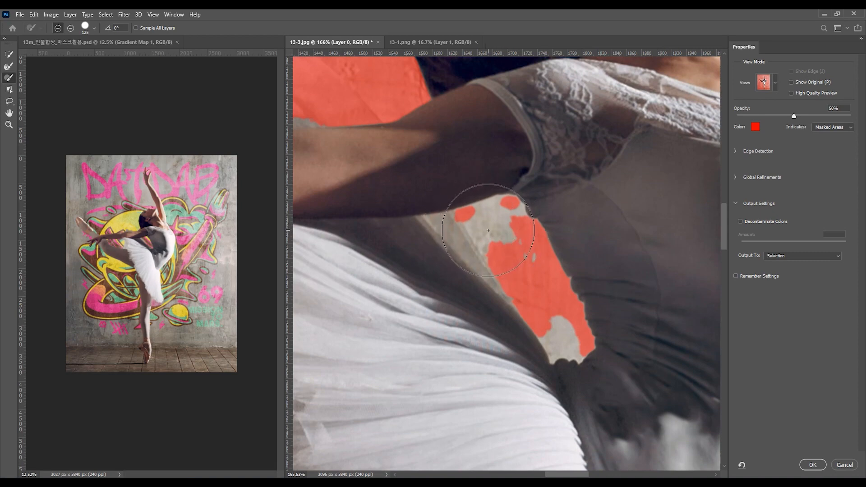
{"action": "key", "text": "bracketleft"}
{"action": "key", "text": "bracketleft"}
{"action": "key", "text": "bracketleft"}
{"action": "key", "text": "bracketleft"}
{"action": "key", "text": "bracketleft"}
{"action": "key", "text": "bracketleft"}
{"action": "left_click", "coordinate": [8, 55]}
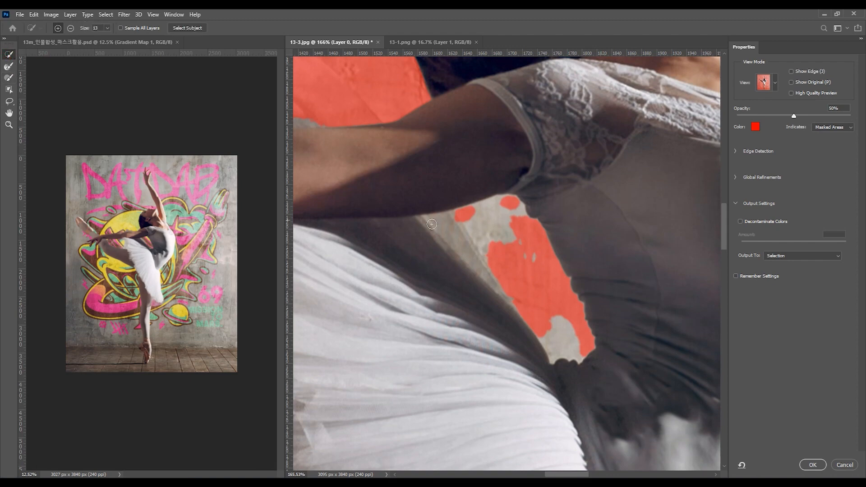
{"action": "left_click_drag", "start_coordinate": [490, 225], "coordinate": [499, 226]}
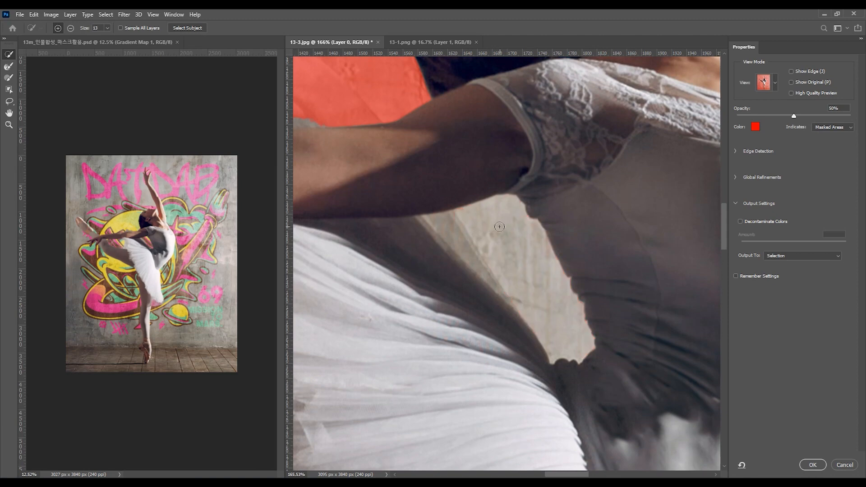
{"action": "left_click", "coordinate": [500, 231], "text": "alt"}
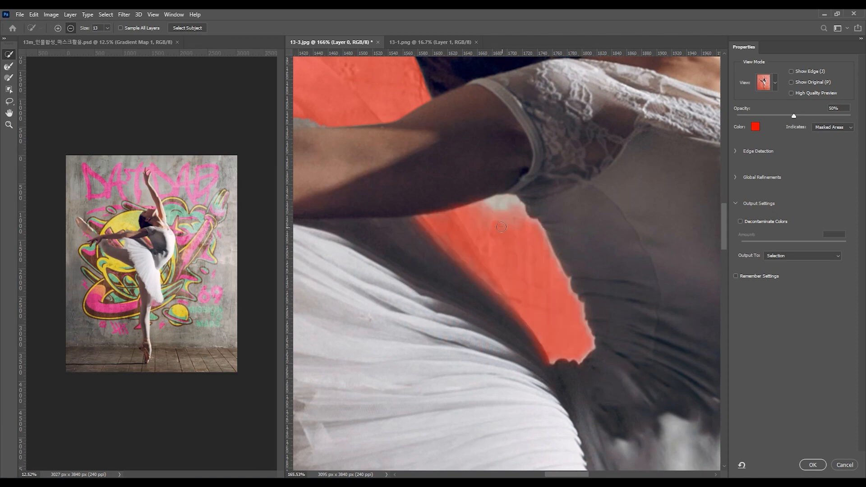
{"action": "left_click", "coordinate": [511, 211], "text": "alt"}
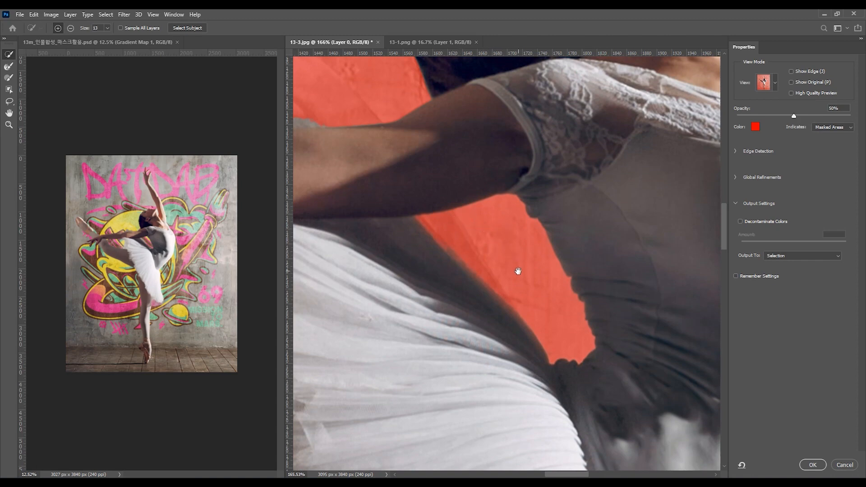
Step: Paint the sheer skirt edge beside the gap and the tulle above the arm into the selection with the 35 px brush
{"action": "left_click_drag", "start_coordinate": [518, 271], "coordinate": [507, 207]}
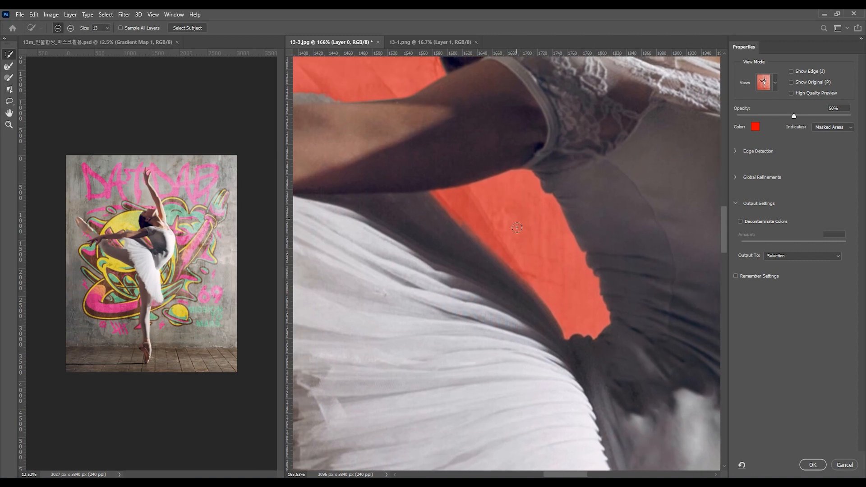
{"action": "left_click_drag", "start_coordinate": [449, 224], "coordinate": [574, 356]}
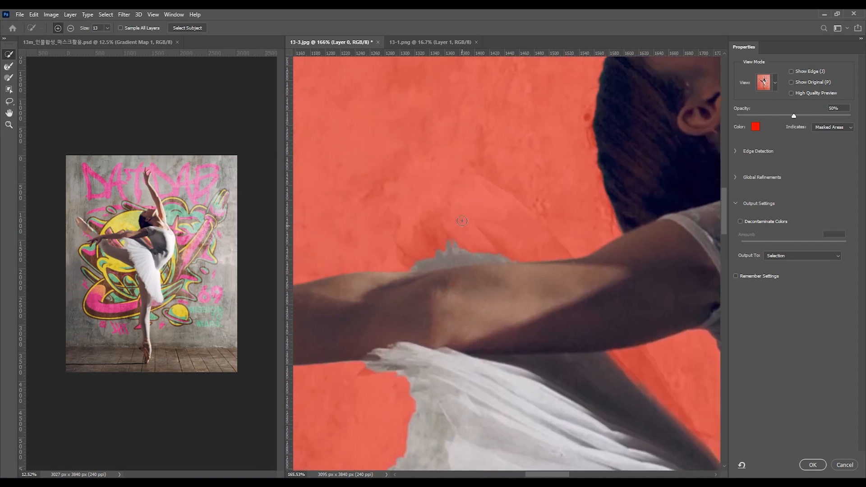
{"action": "mouse_move", "coordinate": [553, 286]}
{"action": "left_mouse_down"}
{"action": "mouse_move", "coordinate": [499, 241]}
{"action": "mouse_move", "coordinate": [455, 178]}
{"action": "left_mouse_up"}
{"action": "left_click", "coordinate": [10, 77]}
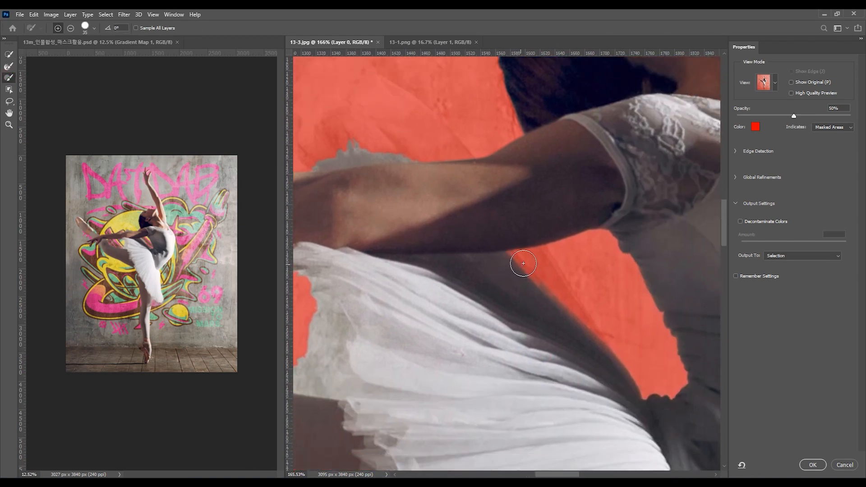
{"action": "mouse_move", "coordinate": [531, 278]}
{"action": "left_mouse_down"}
{"action": "mouse_move", "coordinate": [511, 254]}
{"action": "mouse_move", "coordinate": [564, 312]}
{"action": "left_mouse_up"}
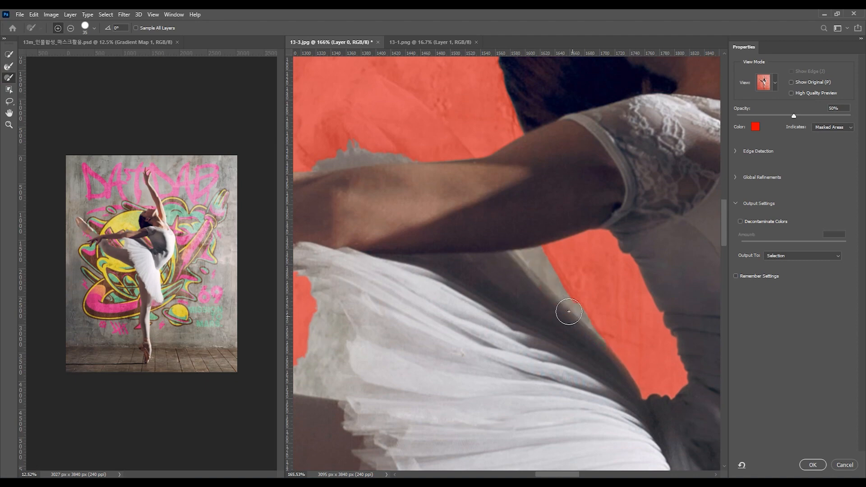
{"action": "mouse_move", "coordinate": [459, 161]}
{"action": "left_mouse_down"}
{"action": "mouse_move", "coordinate": [379, 89]}
{"action": "mouse_move", "coordinate": [455, 160]}
{"action": "left_mouse_up"}
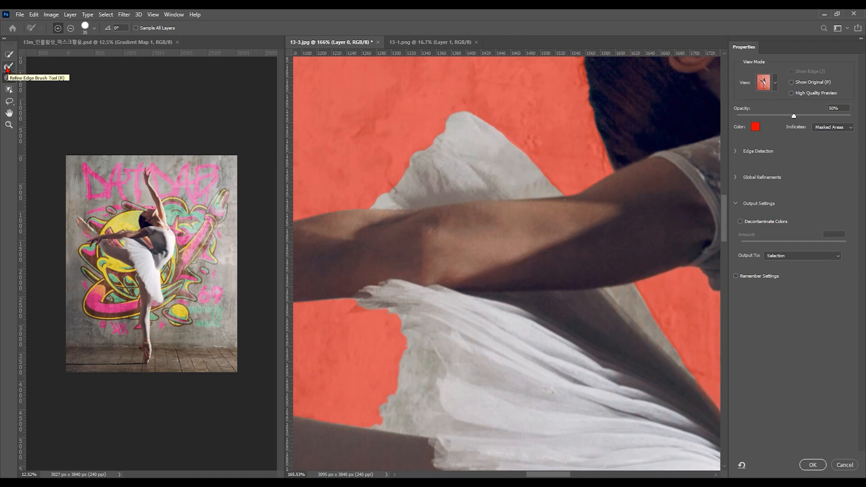
Step: Refine the outer edge of the tulle above the arm using the Refine Edge Brush at 25 px
{"action": "left_click", "coordinate": [8, 67]}
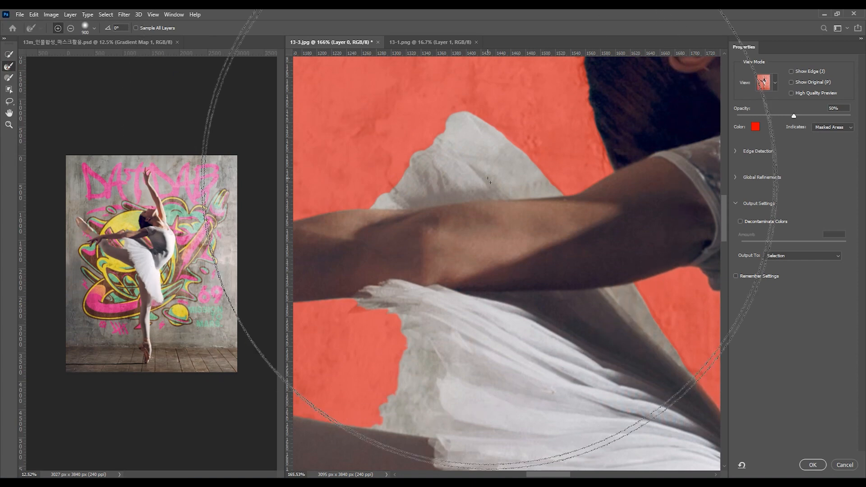
{"action": "key", "text": "bracketleft"}
{"action": "key", "text": "bracketleft"}
{"action": "key", "text": "bracketleft"}
{"action": "key", "text": "bracketleft"}
{"action": "key", "text": "bracketleft"}
{"action": "key", "text": "bracketleft"}
{"action": "key", "text": "bracketleft"}
{"action": "key", "text": "bracketleft"}
{"action": "key", "text": "bracketleft"}
{"action": "key", "text": "bracketleft"}
{"action": "key", "text": "bracketleft"}
{"action": "key", "text": "bracketleft"}
{"action": "key", "text": "bracketleft"}
{"action": "key", "text": "bracketleft"}
{"action": "key", "text": "bracketleft"}
{"action": "key", "text": "bracketleft"}
{"action": "key", "text": "bracketleft"}
{"action": "key", "text": "bracketleft"}
{"action": "key", "text": "bracketleft"}
{"action": "key", "text": "bracketleft"}
{"action": "left_click_drag", "start_coordinate": [457, 118], "coordinate": [378, 202]}
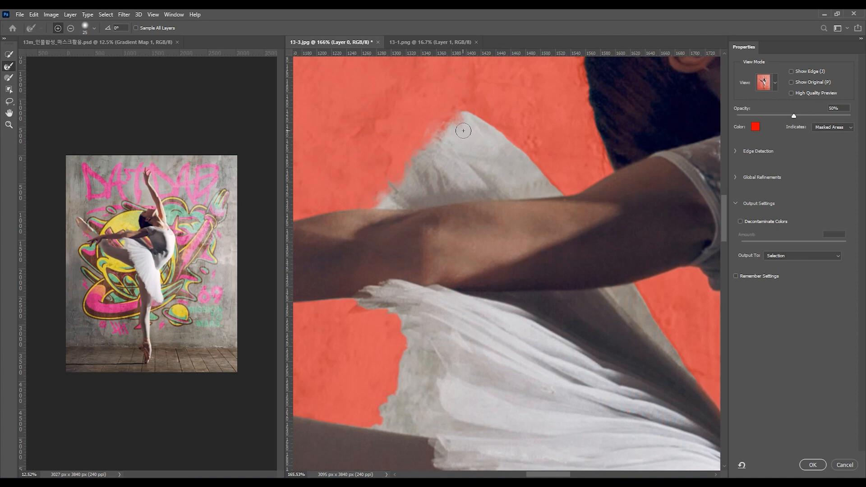
Step: Subtract the wall areas between the fingers of the dancer's outstretched hand with a 3 px brush and fit the image to the view
{"action": "key", "text": "h"}
{"action": "scroll", "coordinate": [441, 226], "scroll_direction": "down", "scroll_amount": 2}
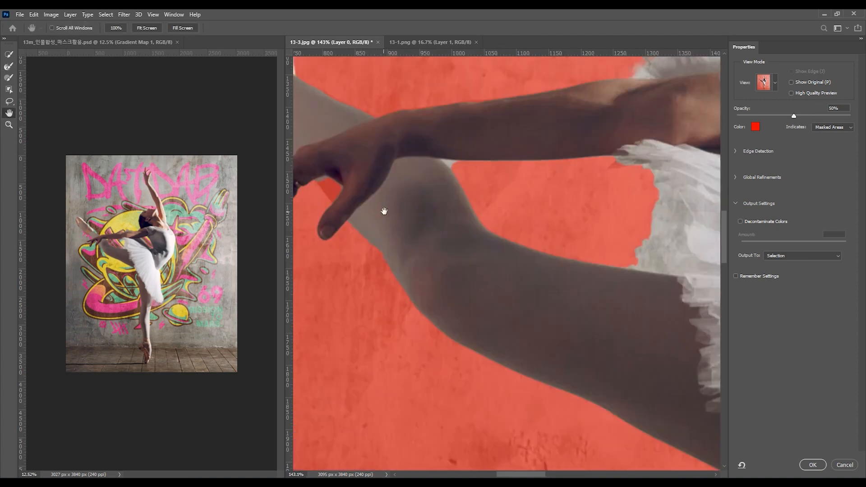
{"action": "left_click_drag", "start_coordinate": [368, 205], "coordinate": [492, 253]}
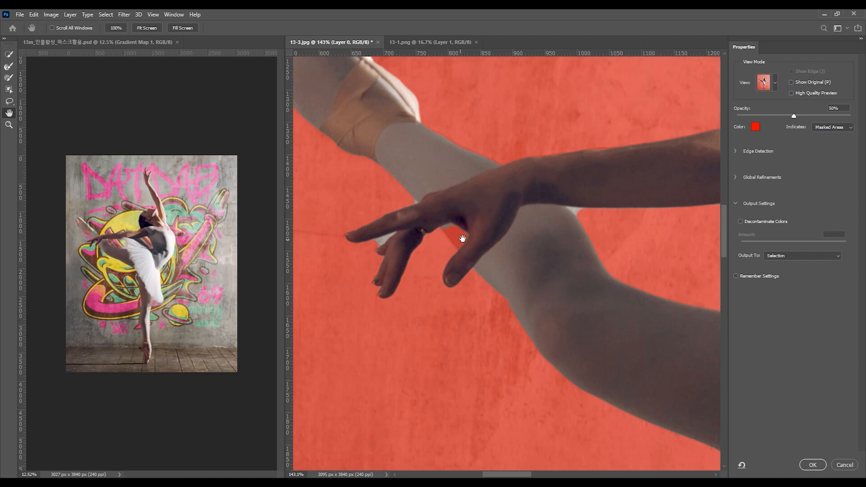
{"action": "key", "text": "b"}
{"action": "scroll", "coordinate": [348, 230], "scroll_direction": "up", "scroll_amount": 4}
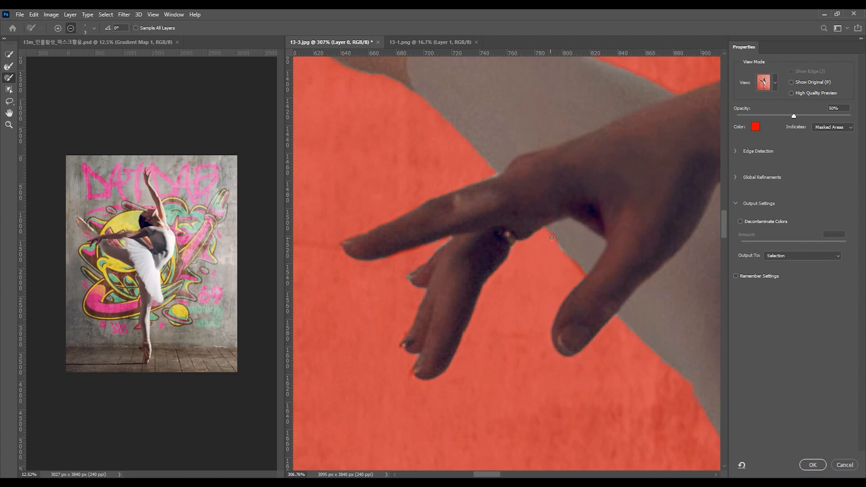
{"action": "key", "text": "h"}
{"action": "key", "text": "ctrl+0"}
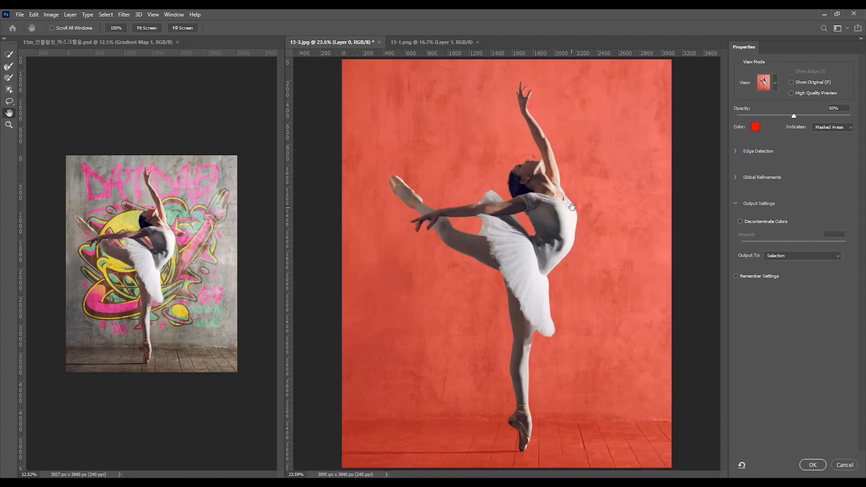
Step: Clean the wall sliver between the dancer's chin, neck and raised arm out of the selection and fit the image to the view
{"action": "scroll", "coordinate": [544, 167], "scroll_direction": "up", "scroll_amount": 10}
{"action": "scroll", "coordinate": [558, 190], "scroll_direction": "up", "scroll_amount": 5}
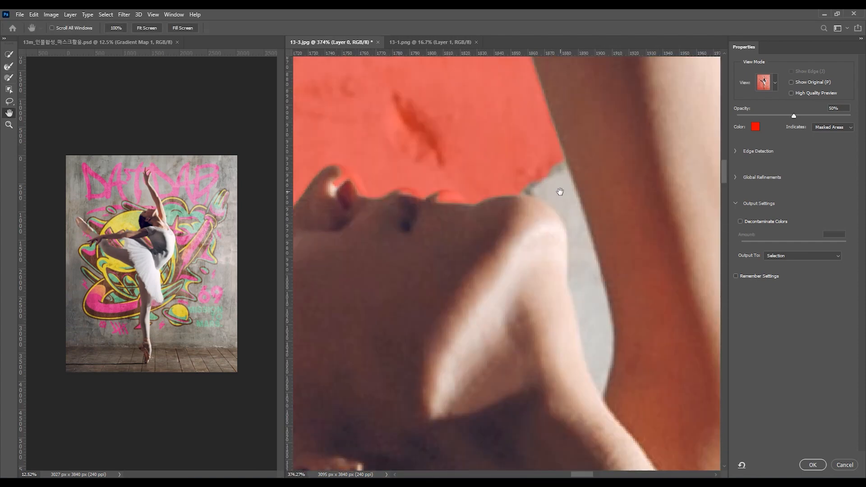
{"action": "key", "text": "b"}
{"action": "mouse_move", "coordinate": [561, 205]}
{"action": "left_mouse_down"}
{"action": "mouse_move", "coordinate": [570, 218]}
{"action": "mouse_move", "coordinate": [565, 199]}
{"action": "mouse_move", "coordinate": [578, 231]}
{"action": "mouse_move", "coordinate": [582, 281]}
{"action": "left_mouse_up"}
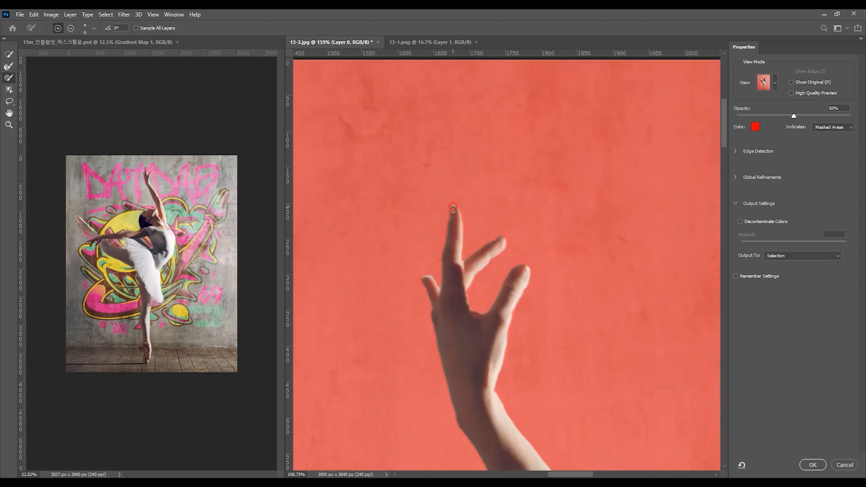
{"action": "key", "text": "h"}
{"action": "key", "text": "ctrl+0"}
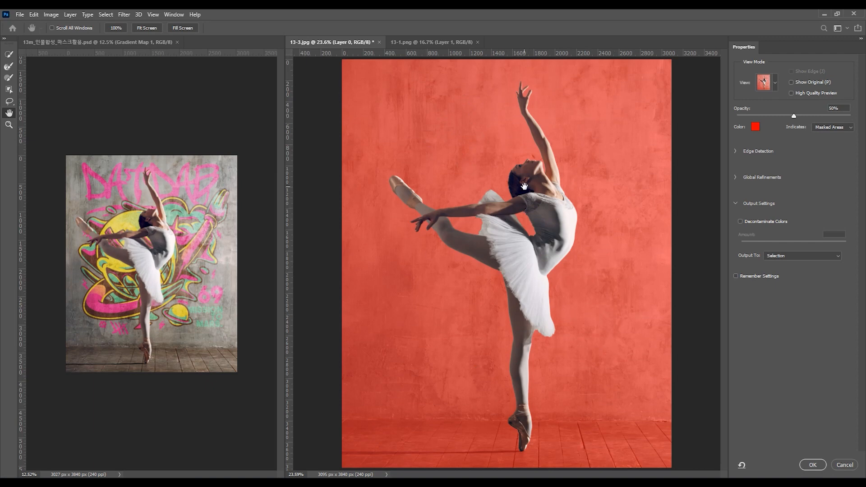
Step: Output the refined dancer selection as a New Layer with Layer Mask
{"action": "left_click", "coordinate": [794, 256]}
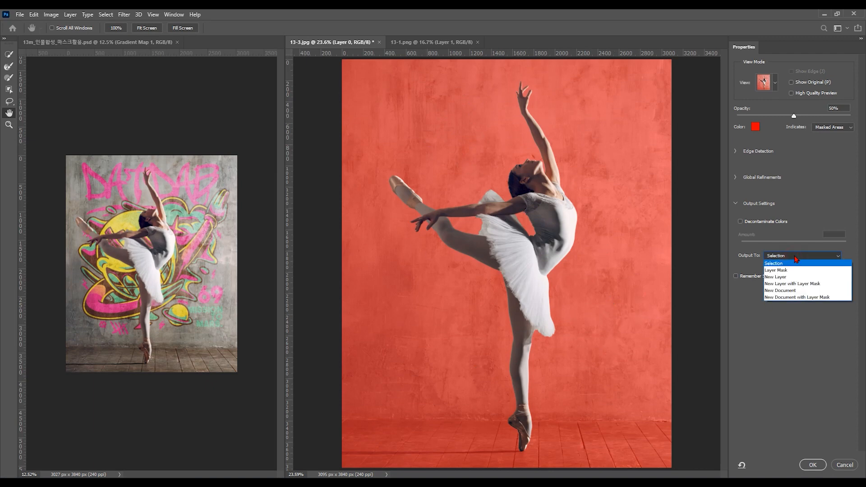
{"action": "left_click", "coordinate": [802, 284]}
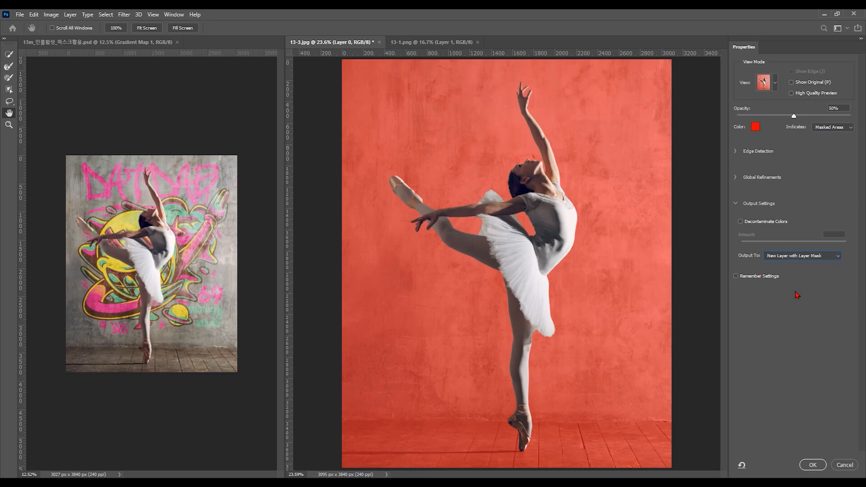
{"action": "left_click", "coordinate": [812, 465]}
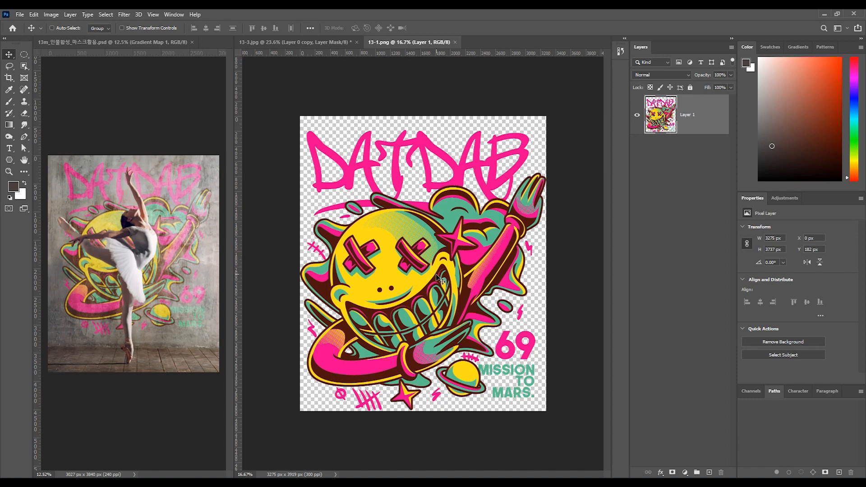
Step: Bring the 13-1.png graffiti graphic into 13-3.jpg between the masked dancer and the original photo, and show the photo layer
{"action": "left_click", "coordinate": [311, 45]}
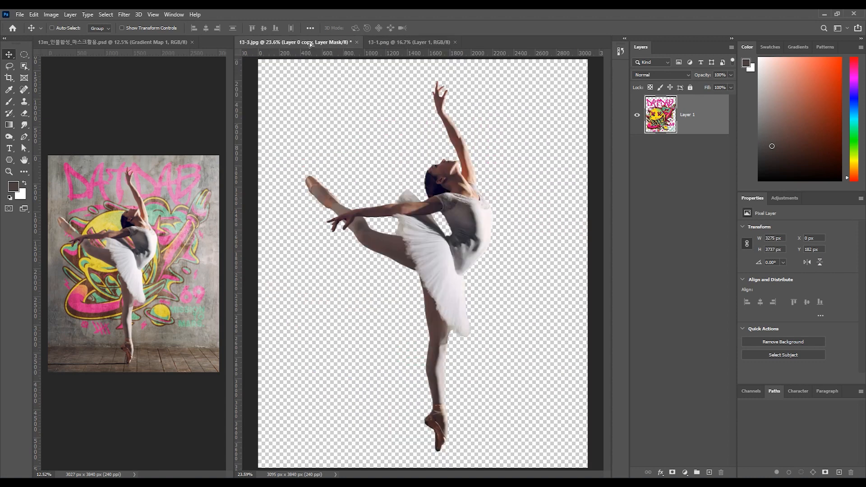
{"action": "left_click_drag", "start_coordinate": [310, 43], "coordinate": [431, 269]}
{"action": "left_click_drag", "start_coordinate": [659, 116], "coordinate": [658, 176]}
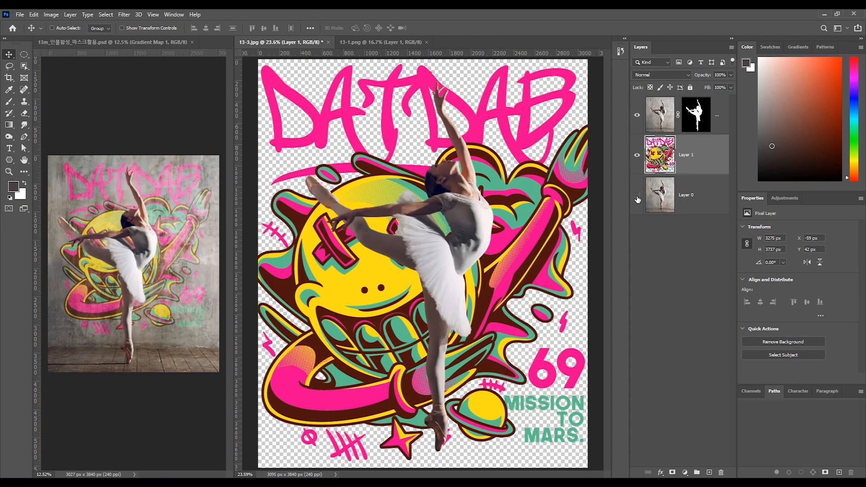
{"action": "left_click", "coordinate": [637, 195]}
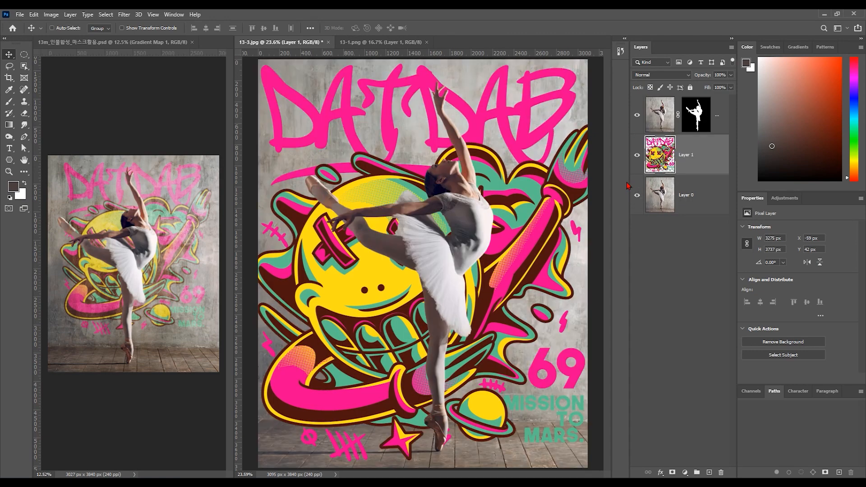
{"action": "left_click_drag", "start_coordinate": [569, 212], "coordinate": [575, 214]}
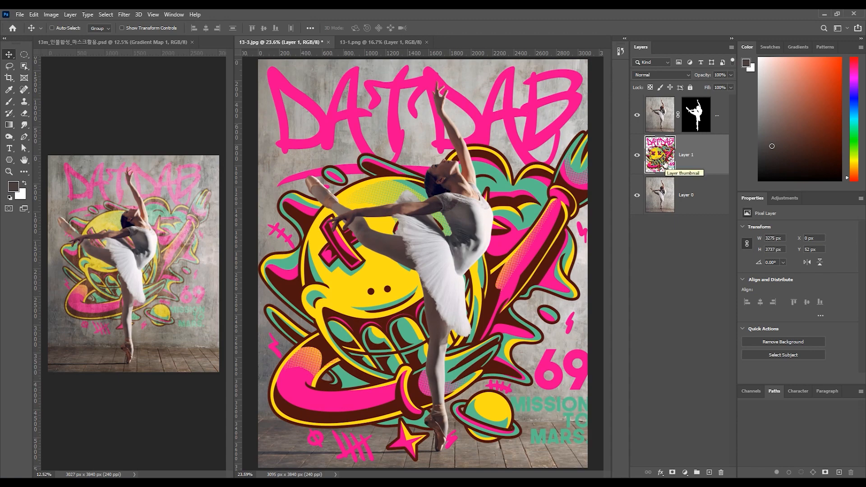
Step: Convert the graffiti graphic on Layer 1 to a Smart Object
{"action": "right_click", "coordinate": [665, 170]}
{"action": "left_click", "coordinate": [207, 82]}
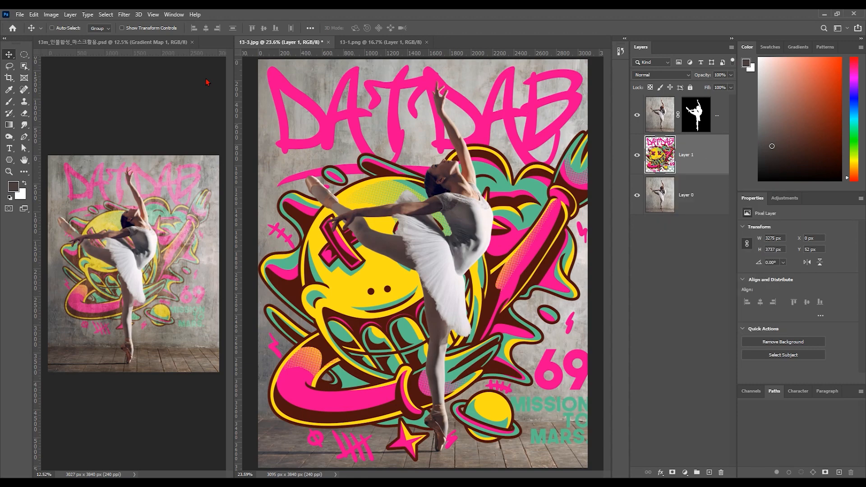
{"action": "left_click", "coordinate": [51, 14]}
{"action": "mouse_move", "coordinate": [70, 15]}
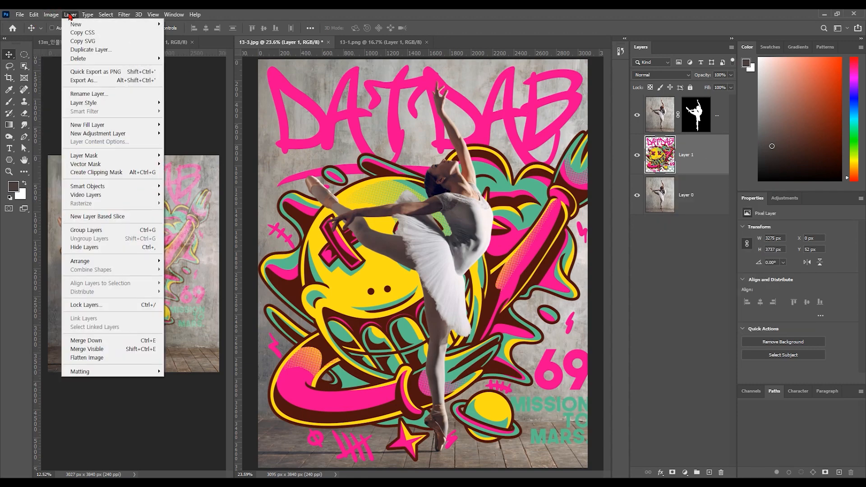
{"action": "mouse_move", "coordinate": [92, 187]}
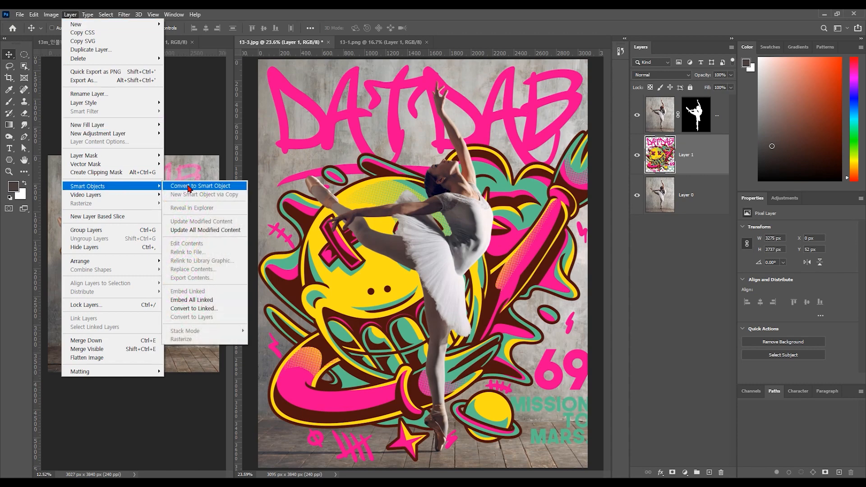
{"action": "left_click", "coordinate": [201, 192]}
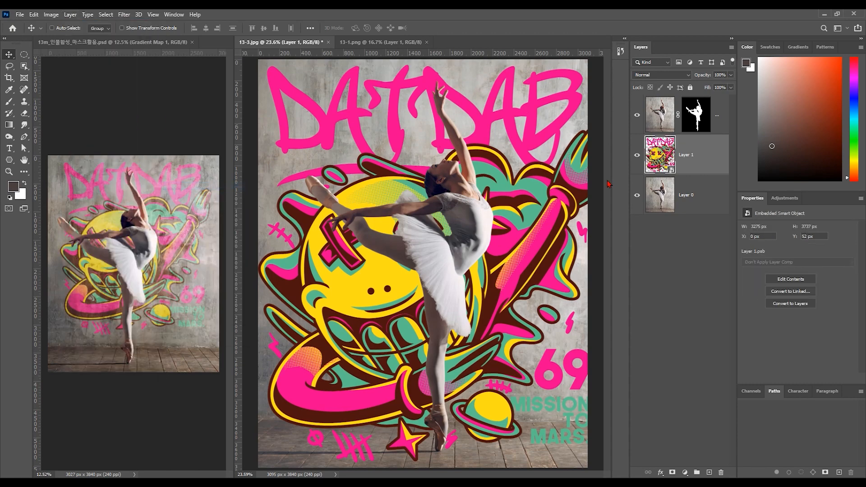
Step: Scale the graffiti down to about 2727 × 3111 px and position it on the wall above the floor line behind the dancer
{"action": "key", "text": "ctrl+t"}
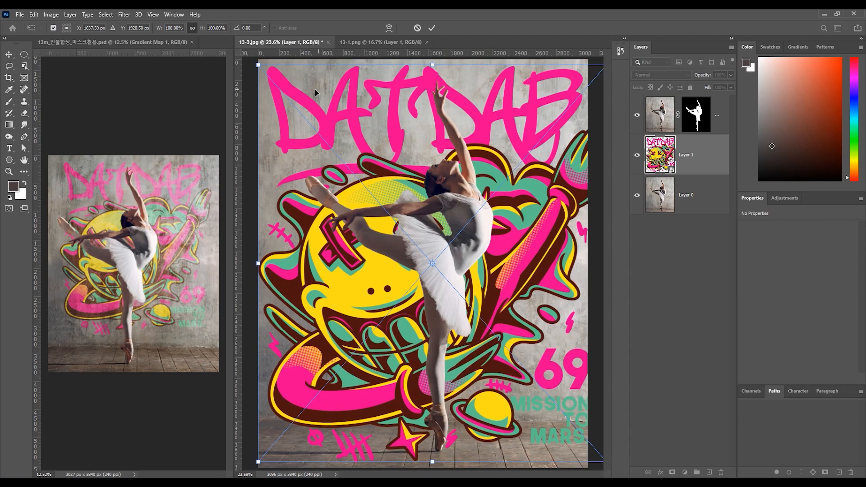
{"action": "left_click_drag", "start_coordinate": [258, 64], "coordinate": [281, 93]}
{"action": "left_click_drag", "start_coordinate": [502, 243], "coordinate": [481, 223]}
{"action": "left_click_drag", "start_coordinate": [423, 443], "coordinate": [423, 405]}
{"action": "mouse_move", "coordinate": [383, 306]}
{"action": "left_mouse_down"}
{"action": "mouse_move", "coordinate": [388, 303]}
{"action": "mouse_move", "coordinate": [373, 303]}
{"action": "mouse_move", "coordinate": [383, 305]}
{"action": "left_mouse_up"}
{"action": "key", "text": "Return"}
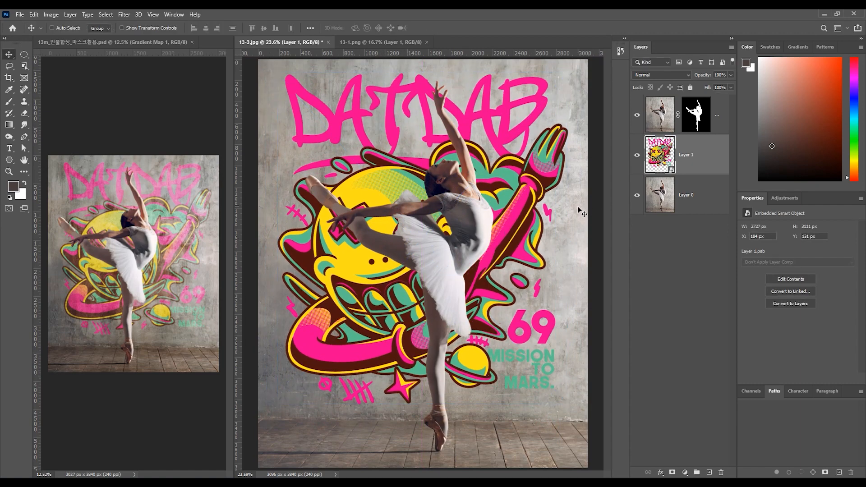
Step: Hide the masked dancer while setting the graffiti layer's blend mode to Overlay as in the reference PSD, and show her again
{"action": "left_click", "coordinate": [637, 116]}
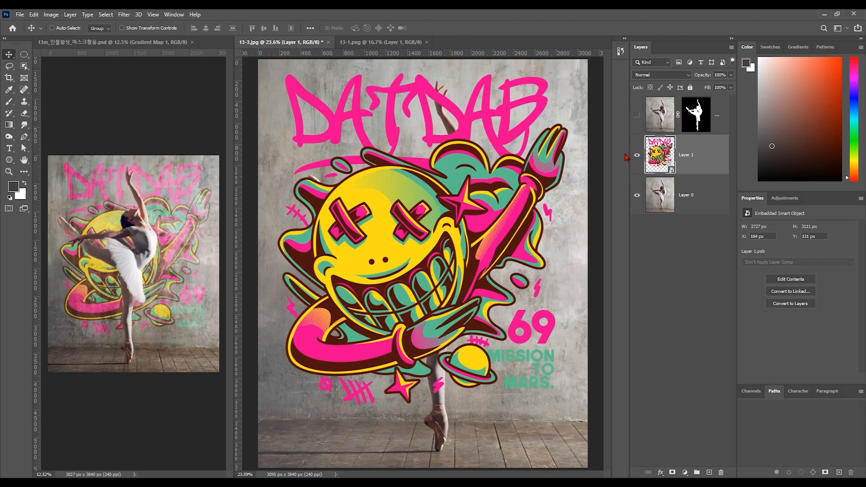
{"action": "left_click", "coordinate": [187, 259]}
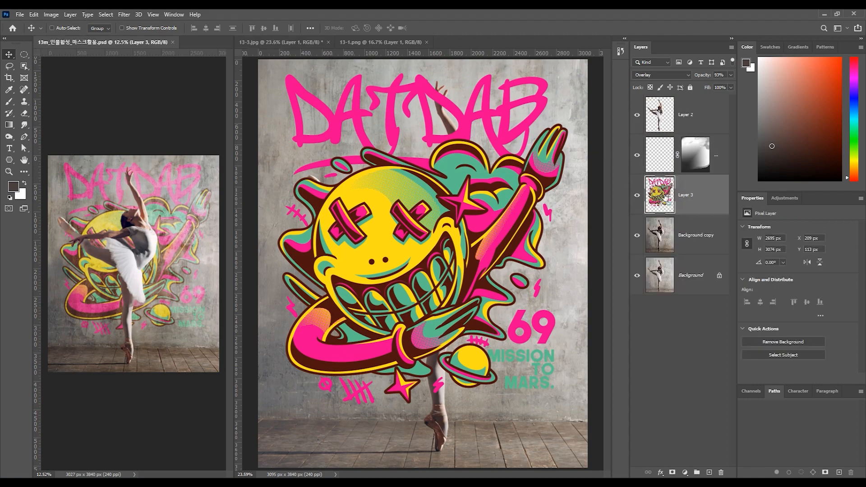
{"action": "left_click", "coordinate": [373, 42]}
{"action": "left_click_drag", "start_coordinate": [305, 45], "coordinate": [477, 215]}
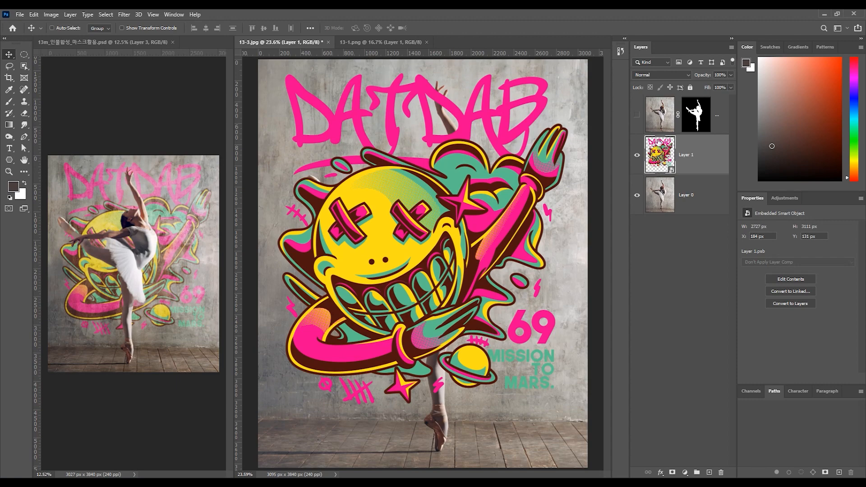
{"action": "left_click", "coordinate": [688, 75]}
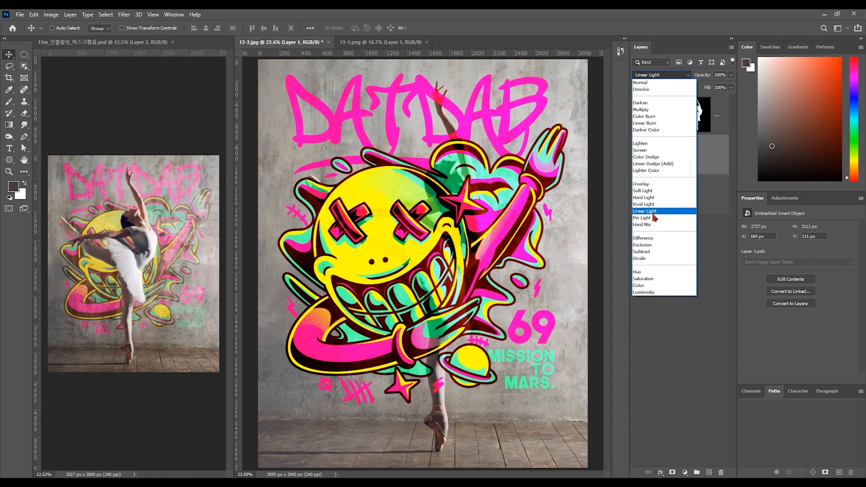
{"action": "left_click", "coordinate": [649, 187]}
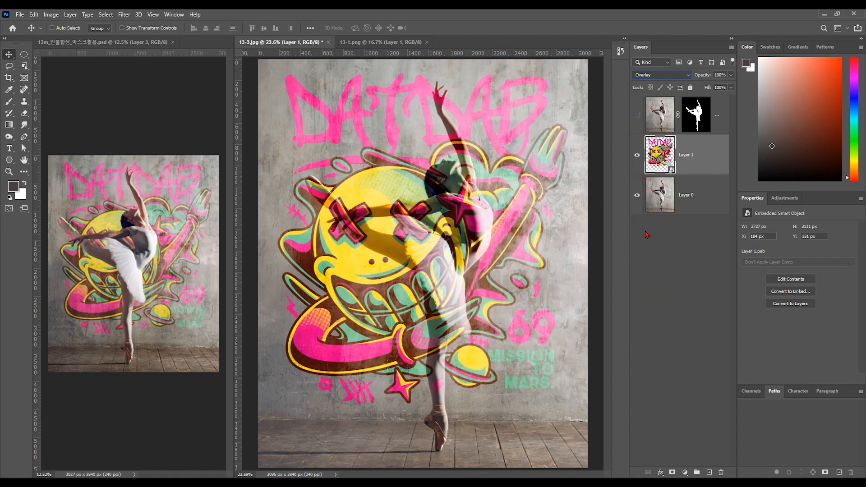
{"action": "left_click", "coordinate": [638, 116]}
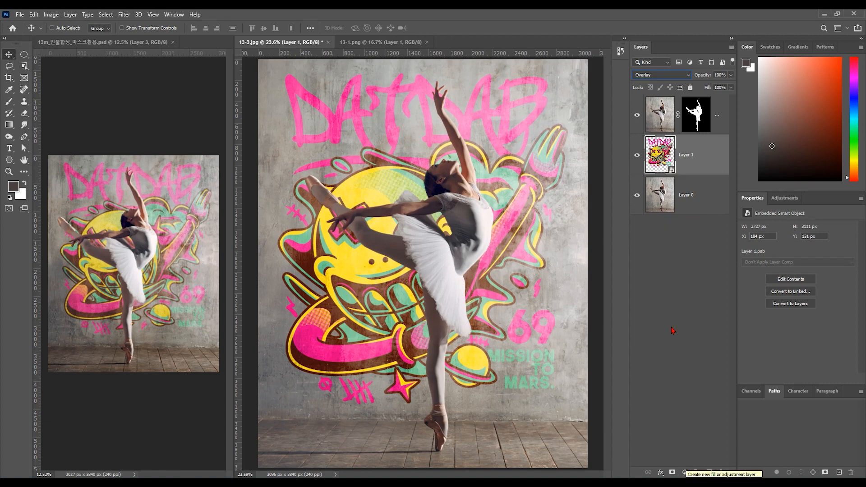
Step: Add a Gradient Map adjustment layer above the graffiti using the black-to-white Foreground to Background preset
{"action": "left_click", "coordinate": [684, 473]}
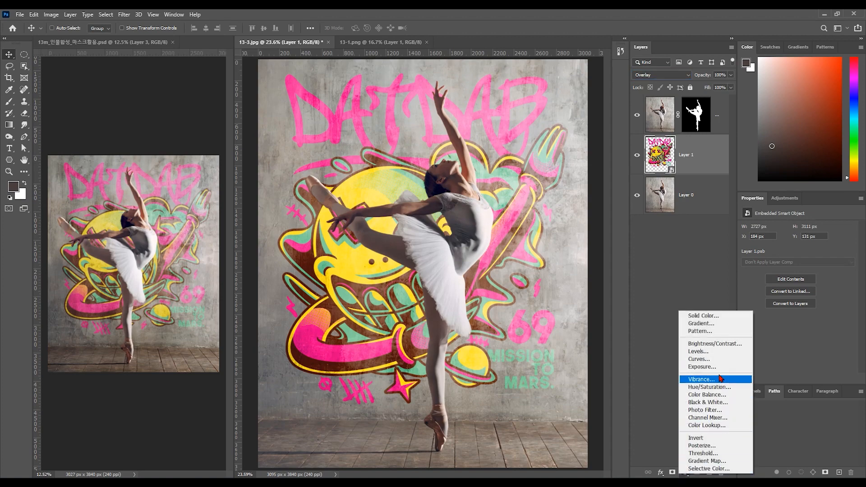
{"action": "left_click", "coordinate": [712, 461]}
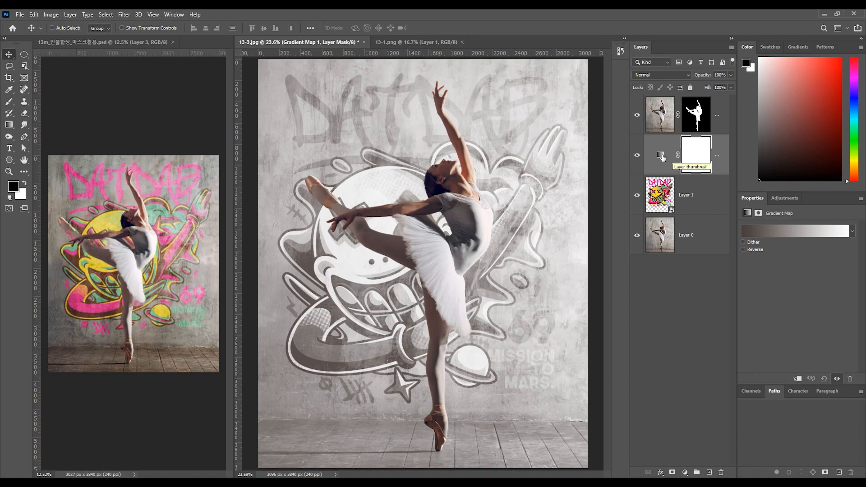
{"action": "left_click", "coordinate": [784, 232]}
{"action": "left_click", "coordinate": [631, 95]}
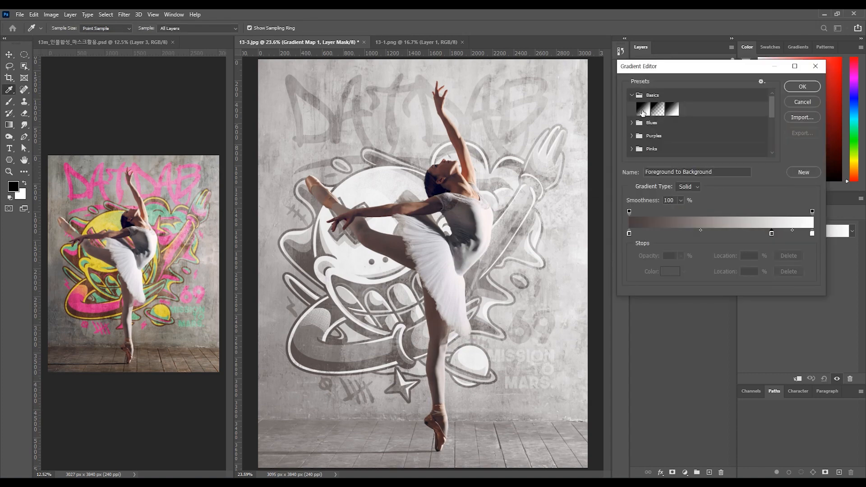
{"action": "left_click", "coordinate": [644, 112]}
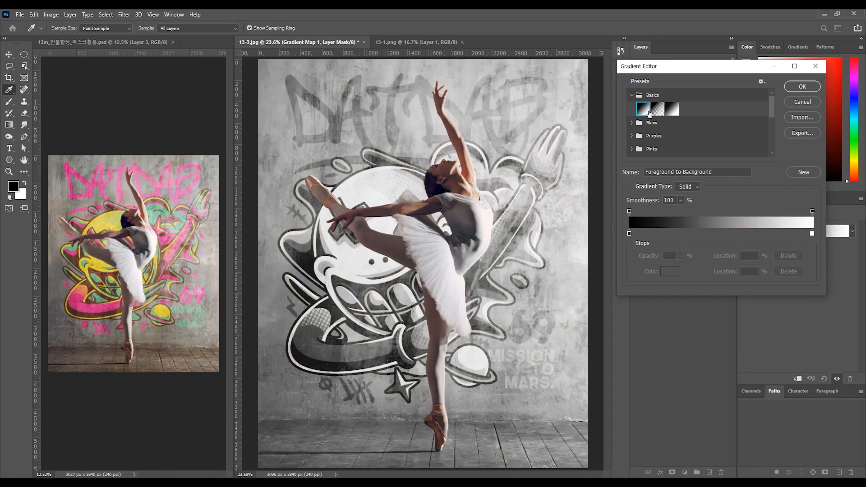
{"action": "left_click", "coordinate": [803, 87]}
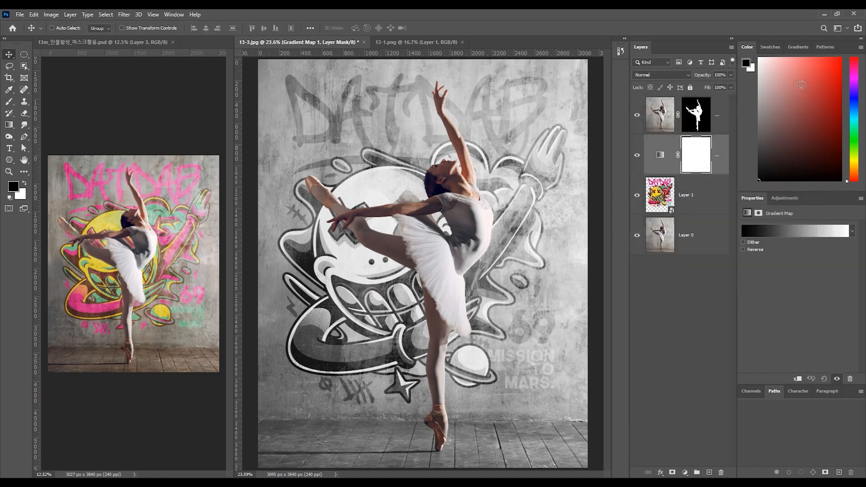
Step: Toggle the Gradient Map layer's visibility to compare the wall and graffiti with and without it
{"action": "left_click", "coordinate": [636, 157]}
{"action": "left_click", "coordinate": [636, 157]}
{"action": "left_click", "coordinate": [636, 156]}
{"action": "left_click", "coordinate": [636, 157]}
{"action": "left_click", "coordinate": [637, 156]}
{"action": "left_click", "coordinate": [636, 157]}
Step: Target the Gradient Map's layer mask with a black Soft Round brush at 1700 px, 10% hardness and 30% opacity
{"action": "left_click", "coordinate": [697, 155]}
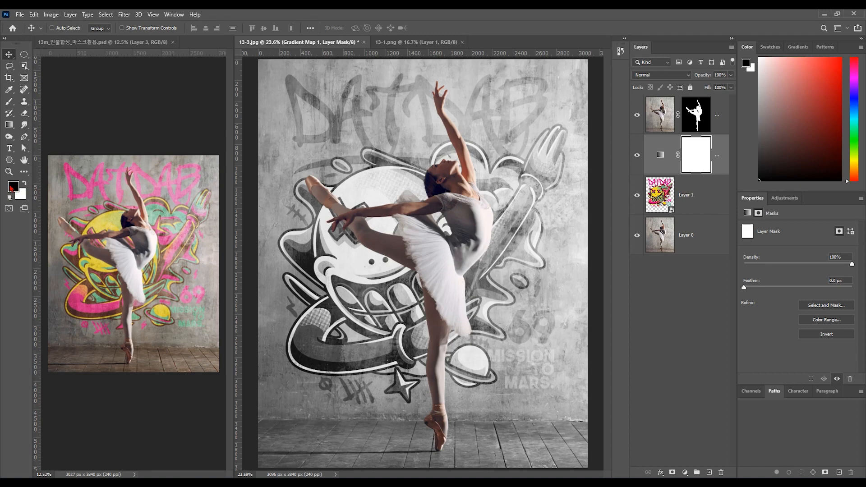
{"action": "key", "text": "x"}
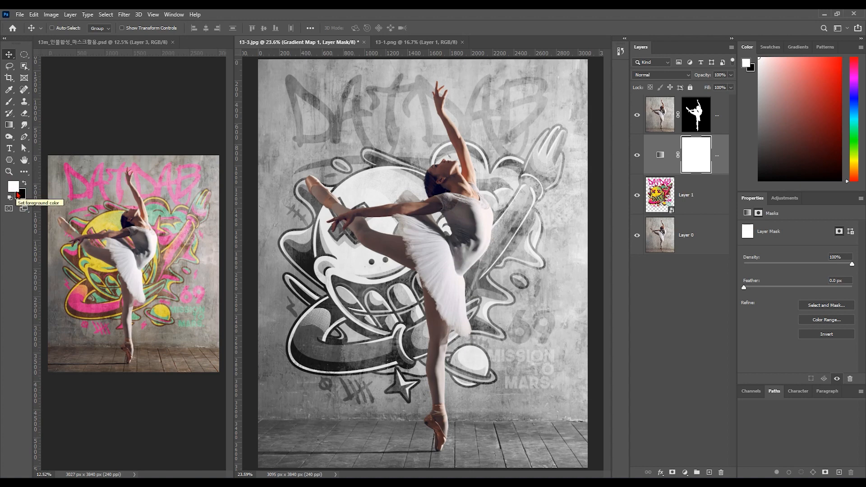
{"action": "key", "text": "x"}
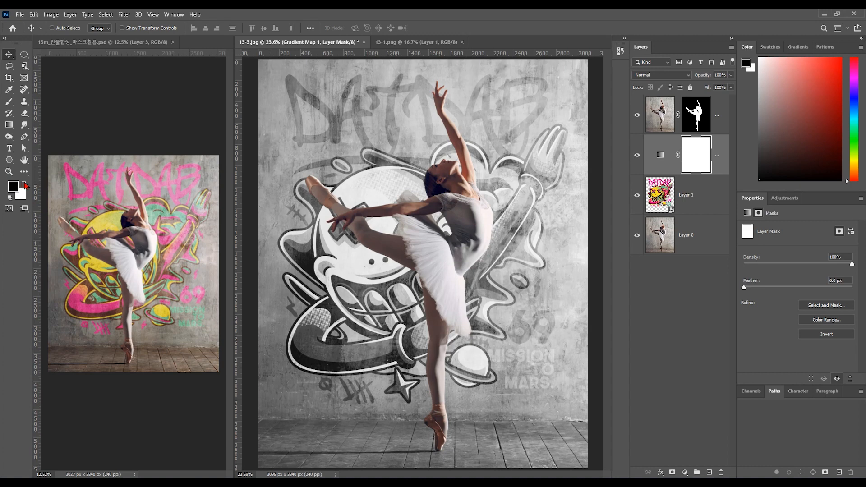
{"action": "left_click", "coordinate": [9, 102]}
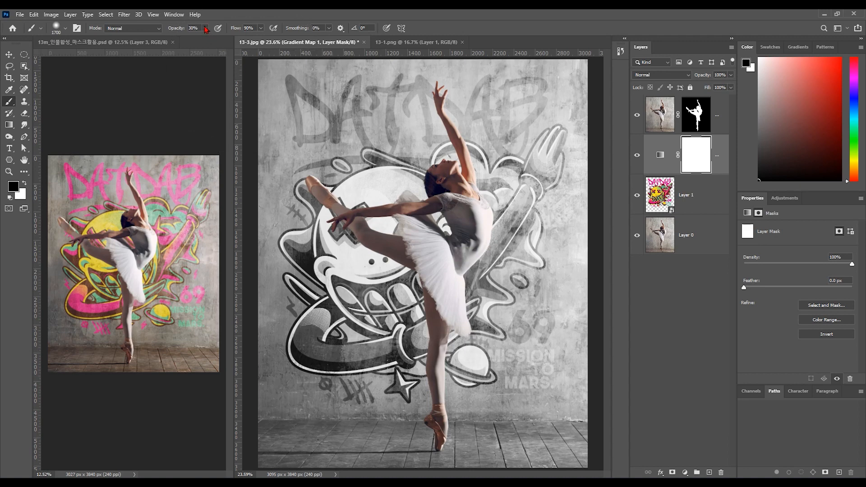
{"action": "left_click", "coordinate": [65, 28]}
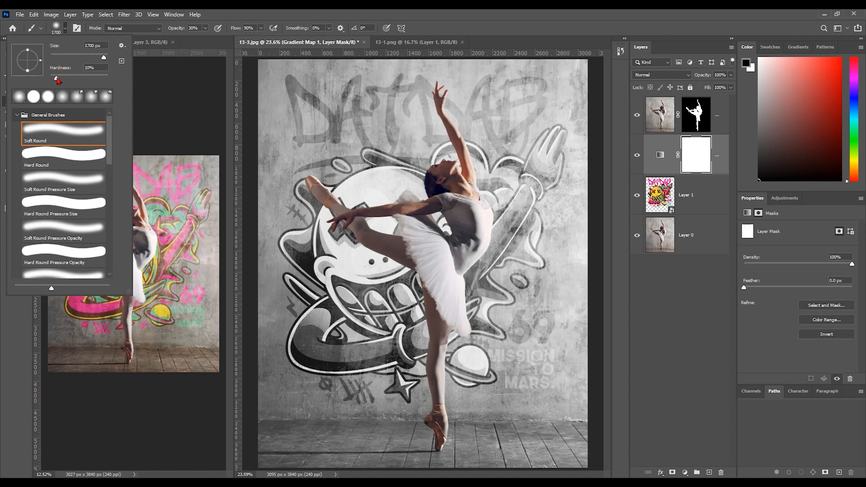
{"action": "left_click", "coordinate": [56, 79]}
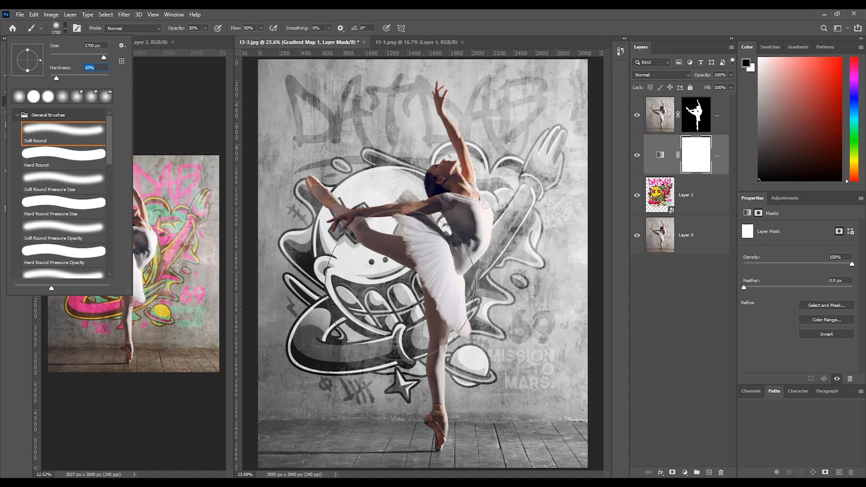
Step: Paint black over the graffiti on the Gradient Map mask with the 1700 px brush, gradually bringing back the character's and lettering's colours
{"action": "left_click", "coordinate": [349, 349]}
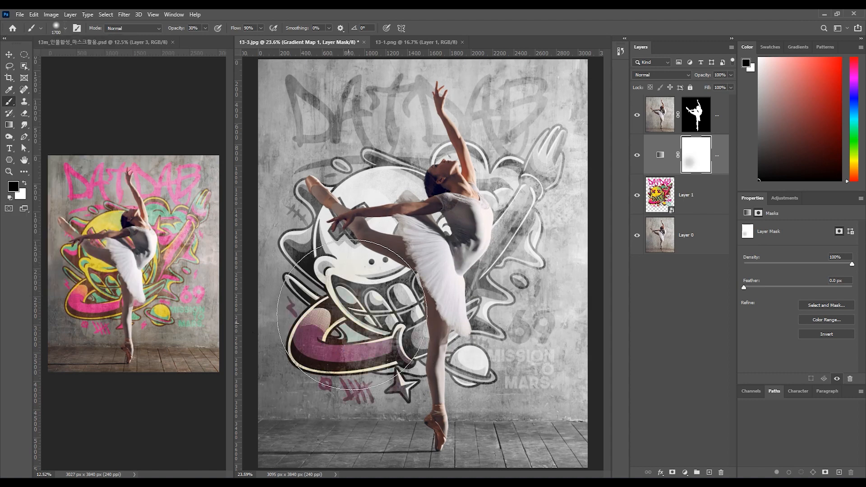
{"action": "left_click", "coordinate": [416, 288]}
{"action": "left_click", "coordinate": [481, 257]}
{"action": "left_click", "coordinate": [338, 147]}
{"action": "left_click", "coordinate": [373, 191]}
{"action": "left_click", "coordinate": [424, 182]}
{"action": "left_click", "coordinate": [413, 183]}
{"action": "left_click", "coordinate": [469, 165]}
{"action": "left_click", "coordinate": [374, 235]}
{"action": "left_click", "coordinate": [339, 239]}
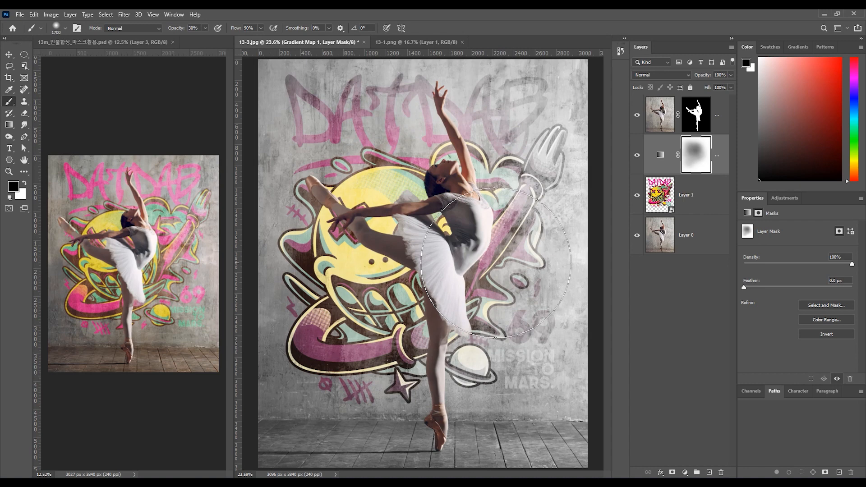
{"action": "left_click", "coordinate": [480, 334]}
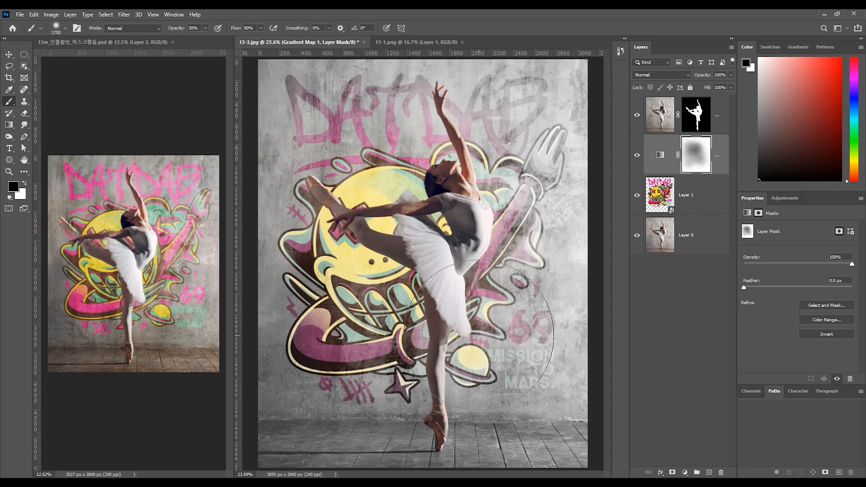
Step: Reduce the brush to 1100 px and paint the mask along the wooden floor to restore its original colour
{"action": "key", "text": "bracketleft"}
{"action": "key", "text": "bracketleft"}
{"action": "key", "text": "bracketleft"}
{"action": "key", "text": "bracketleft"}
{"action": "mouse_move", "coordinate": [331, 454]}
{"action": "left_mouse_down"}
{"action": "mouse_move", "coordinate": [301, 461]}
{"action": "mouse_move", "coordinate": [334, 479]}
{"action": "mouse_move", "coordinate": [316, 474]}
{"action": "left_mouse_up"}
{"action": "mouse_move", "coordinate": [267, 461]}
{"action": "left_mouse_down"}
{"action": "mouse_move", "coordinate": [306, 473]}
{"action": "mouse_move", "coordinate": [480, 465]}
{"action": "mouse_move", "coordinate": [538, 478]}
{"action": "mouse_move", "coordinate": [547, 478]}
{"action": "mouse_move", "coordinate": [261, 460]}
{"action": "mouse_move", "coordinate": [524, 459]}
{"action": "mouse_move", "coordinate": [559, 449]}
{"action": "mouse_move", "coordinate": [274, 442]}
{"action": "mouse_move", "coordinate": [623, 437]}
{"action": "mouse_move", "coordinate": [592, 444]}
{"action": "left_mouse_up"}
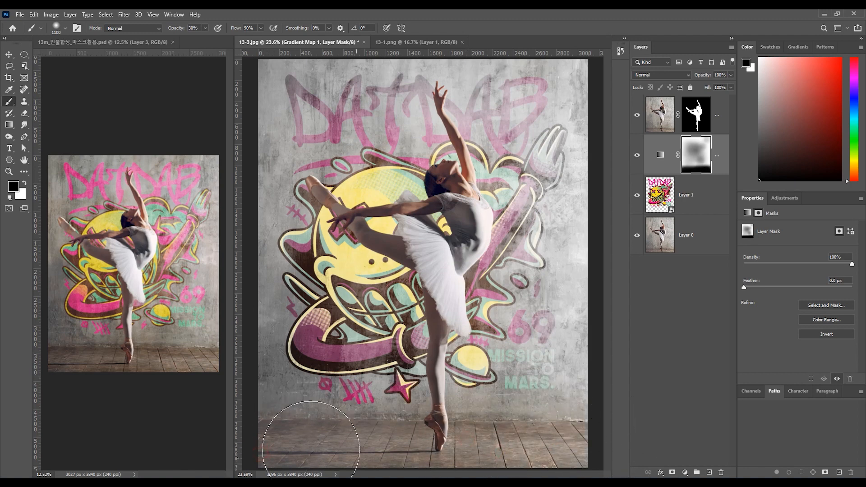
Step: Reduce the brush to 300 px and paint the mask over graffiti details such as the face and raised arm to intensify their colours
{"action": "key", "text": "bracketleft"}
{"action": "key", "text": "bracketleft"}
{"action": "key", "text": "bracketleft"}
{"action": "key", "text": "bracketleft"}
{"action": "key", "text": "bracketleft"}
{"action": "key", "text": "bracketleft"}
{"action": "key", "text": "bracketleft"}
{"action": "key", "text": "bracketleft"}
{"action": "mouse_move", "coordinate": [328, 238]}
{"action": "left_mouse_down"}
{"action": "mouse_move", "coordinate": [361, 251]}
{"action": "mouse_move", "coordinate": [328, 222]}
{"action": "mouse_move", "coordinate": [355, 256]}
{"action": "left_mouse_up"}
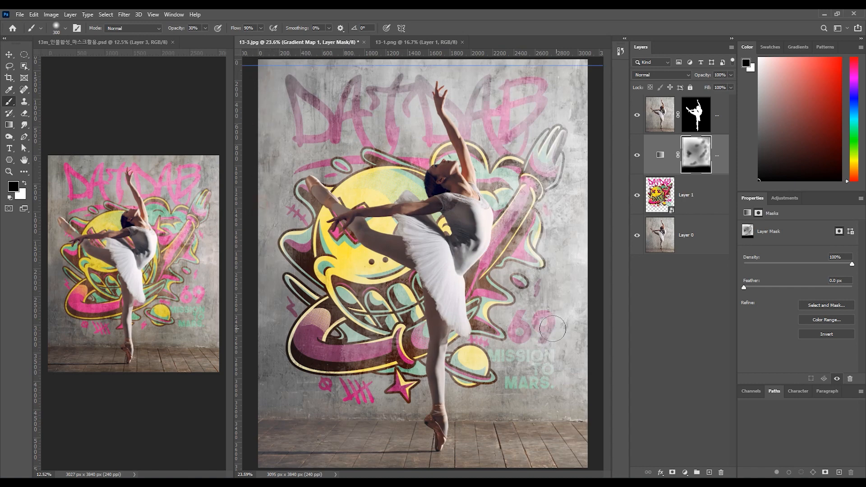
{"action": "mouse_move", "coordinate": [515, 232]}
{"action": "left_mouse_down"}
{"action": "mouse_move", "coordinate": [499, 224]}
{"action": "mouse_move", "coordinate": [506, 177]}
{"action": "mouse_move", "coordinate": [516, 170]}
{"action": "mouse_move", "coordinate": [494, 217]}
{"action": "mouse_move", "coordinate": [511, 179]}
{"action": "mouse_move", "coordinate": [530, 183]}
{"action": "mouse_move", "coordinate": [522, 180]}
{"action": "mouse_move", "coordinate": [489, 226]}
{"action": "mouse_move", "coordinate": [538, 182]}
{"action": "left_mouse_up"}
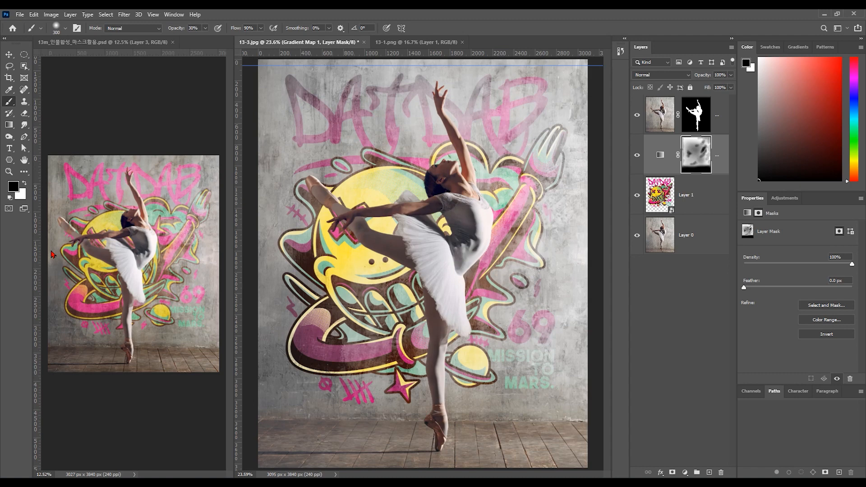
Step: Paint white on the mask over the character's raised arm to tone its colour down, and return to black and the Move tool
{"action": "key", "text": "x"}
{"action": "mouse_move", "coordinate": [534, 201]}
{"action": "left_mouse_down"}
{"action": "mouse_move", "coordinate": [559, 179]}
{"action": "mouse_move", "coordinate": [562, 169]}
{"action": "mouse_move", "coordinate": [547, 175]}
{"action": "mouse_move", "coordinate": [548, 164]}
{"action": "left_mouse_up"}
{"action": "mouse_move", "coordinate": [521, 211]}
{"action": "left_mouse_down"}
{"action": "mouse_move", "coordinate": [561, 173]}
{"action": "mouse_move", "coordinate": [521, 223]}
{"action": "mouse_move", "coordinate": [525, 206]}
{"action": "mouse_move", "coordinate": [542, 215]}
{"action": "mouse_move", "coordinate": [524, 207]}
{"action": "mouse_move", "coordinate": [534, 194]}
{"action": "mouse_move", "coordinate": [513, 226]}
{"action": "left_mouse_up"}
{"action": "key", "text": "x"}
{"action": "key", "text": "v"}
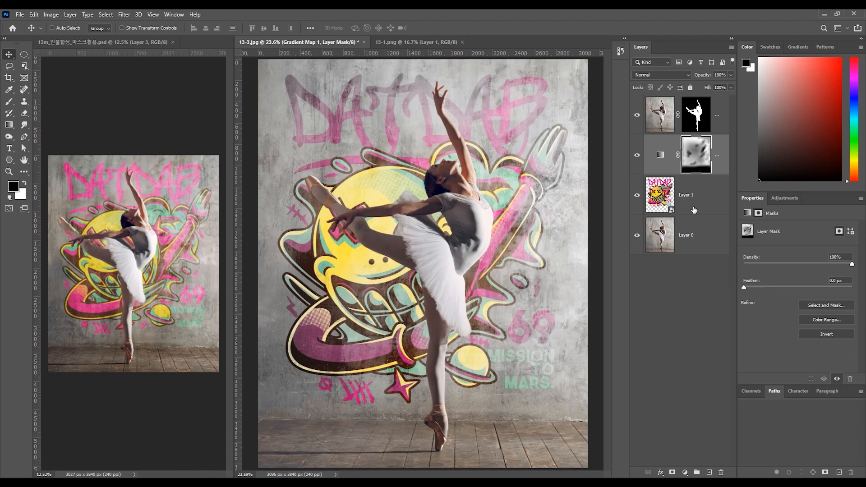
Step: Add a Levels adjustment layer on top of all layers with shadow input 11 and midtone 0.73
{"action": "left_click", "coordinate": [681, 163], "text": "ctrl"}
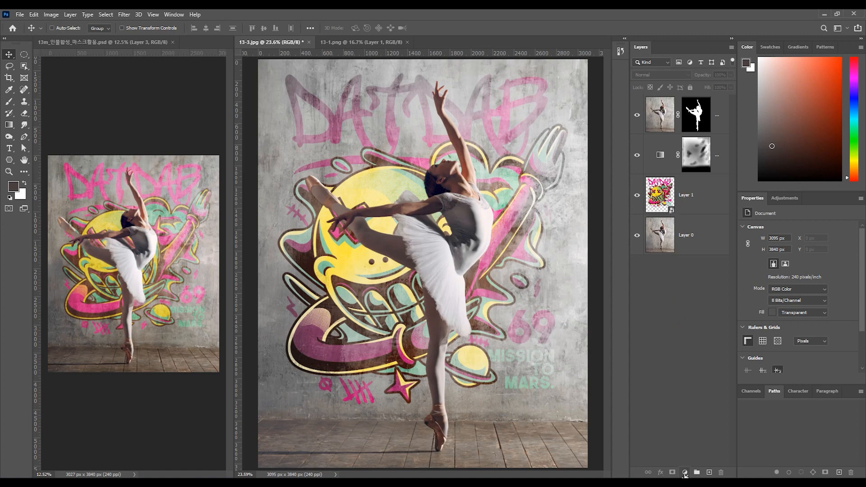
{"action": "left_click", "coordinate": [685, 473]}
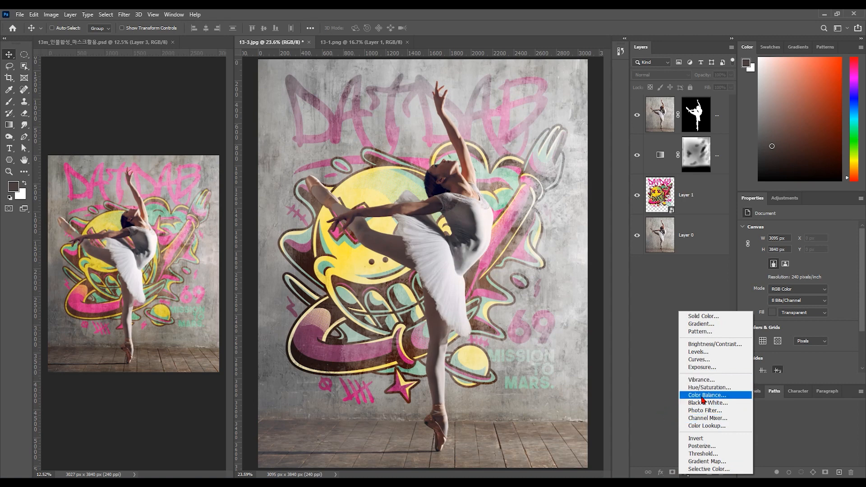
{"action": "left_click", "coordinate": [702, 356]}
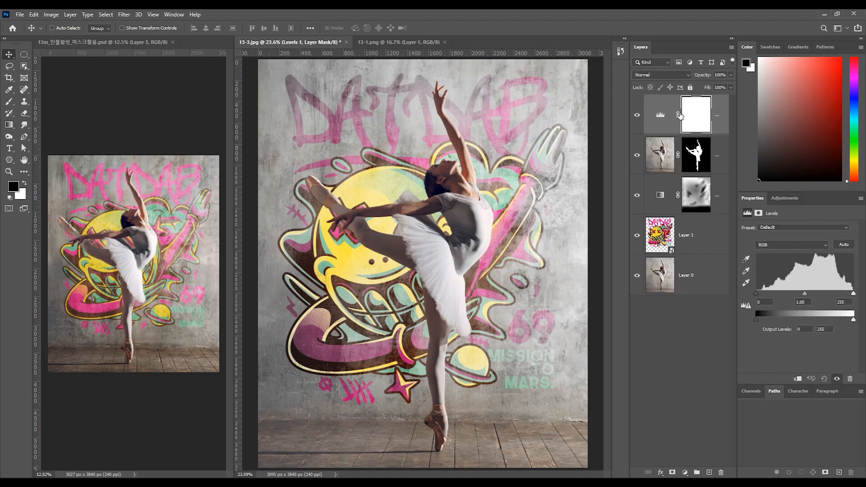
{"action": "left_click_drag", "start_coordinate": [805, 295], "coordinate": [817, 294]}
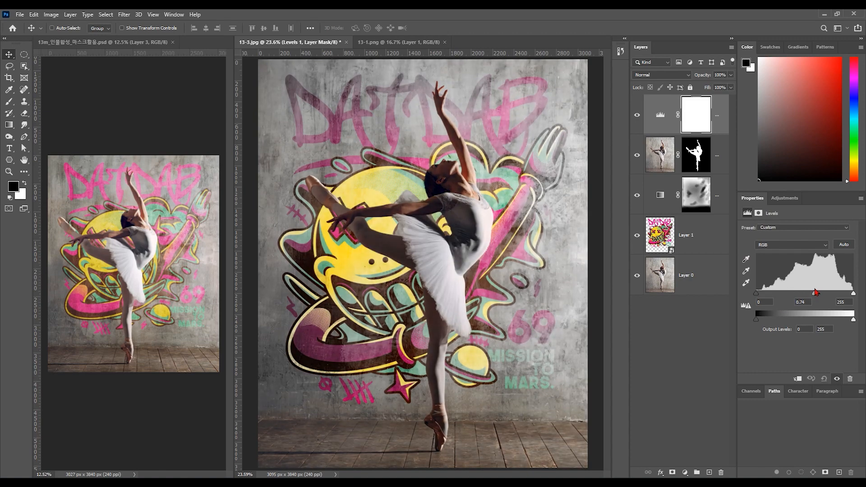
{"action": "left_click_drag", "start_coordinate": [816, 293], "coordinate": [816, 295]}
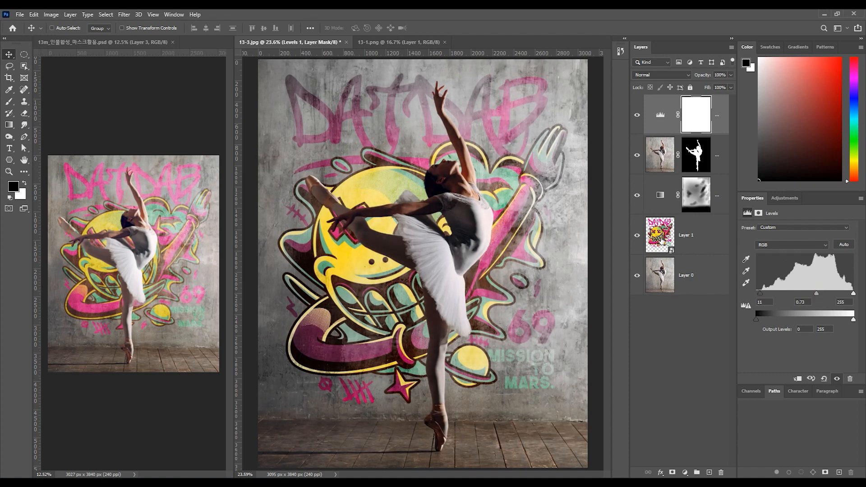
Step: Scale the graffiti smart object in Layer 1 down to 64.08% and place it behind the dancer
{"action": "left_click", "coordinate": [671, 235]}
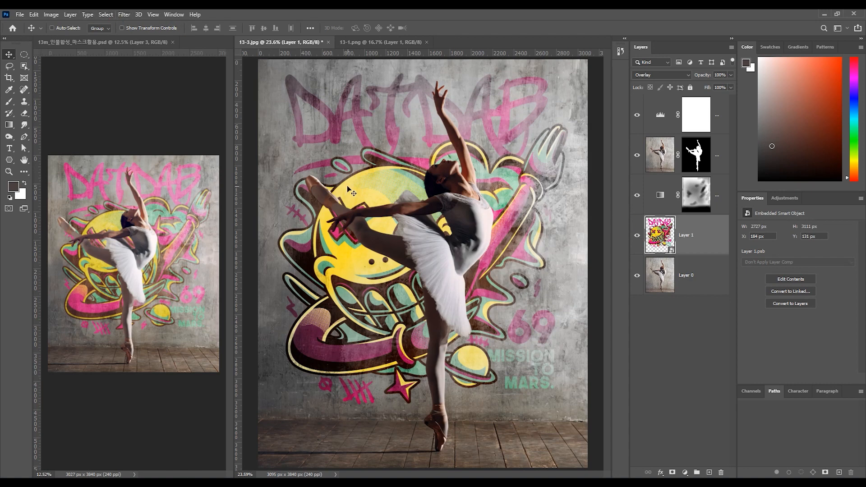
{"action": "key", "text": "ctrl"}
{"action": "key", "text": "ctrl+t"}
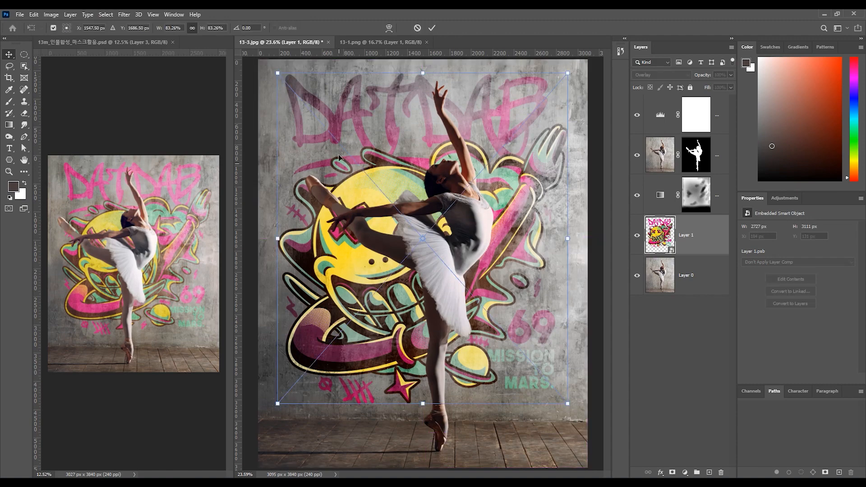
{"action": "left_click_drag", "start_coordinate": [279, 74], "coordinate": [345, 151]}
{"action": "left_click_drag", "start_coordinate": [431, 341], "coordinate": [410, 305]}
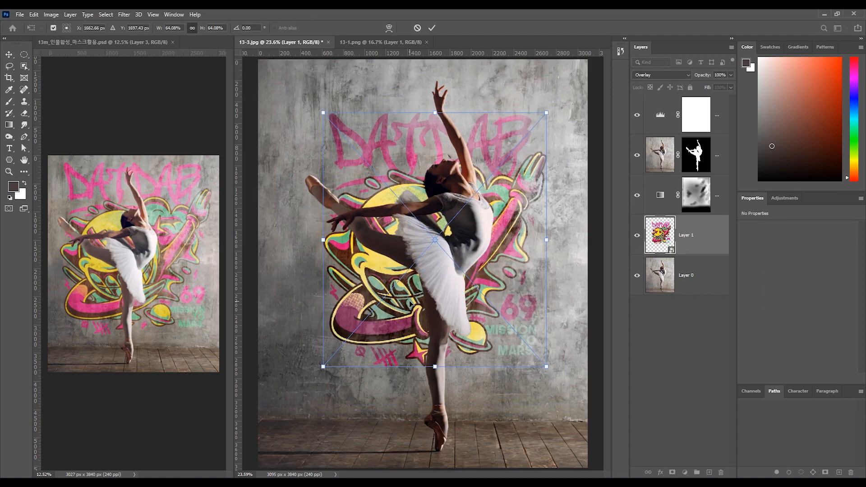
{"action": "key", "text": "Return"}
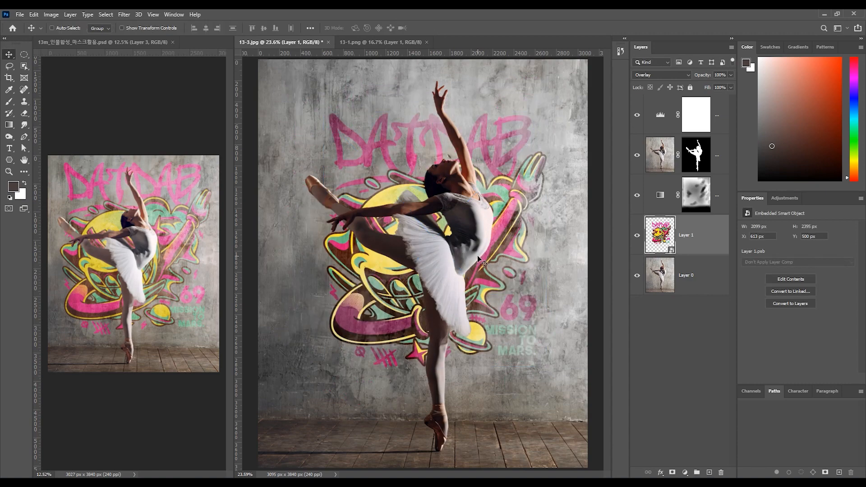
Step: Enlarge the graffiti smart object to about 2725 × 3109 px and position it to fill the wall behind the dancer
{"action": "left_click_drag", "start_coordinate": [493, 259], "coordinate": [464, 266]}
{"action": "key", "text": "ctrl"}
{"action": "key", "text": "ctrl+t"}
{"action": "left_click_drag", "start_coordinate": [320, 113], "coordinate": [283, 71]}
{"action": "left_click_drag", "start_coordinate": [544, 367], "coordinate": [571, 403]}
{"action": "left_click_drag", "start_coordinate": [501, 287], "coordinate": [502, 291]}
{"action": "key", "text": "Return"}
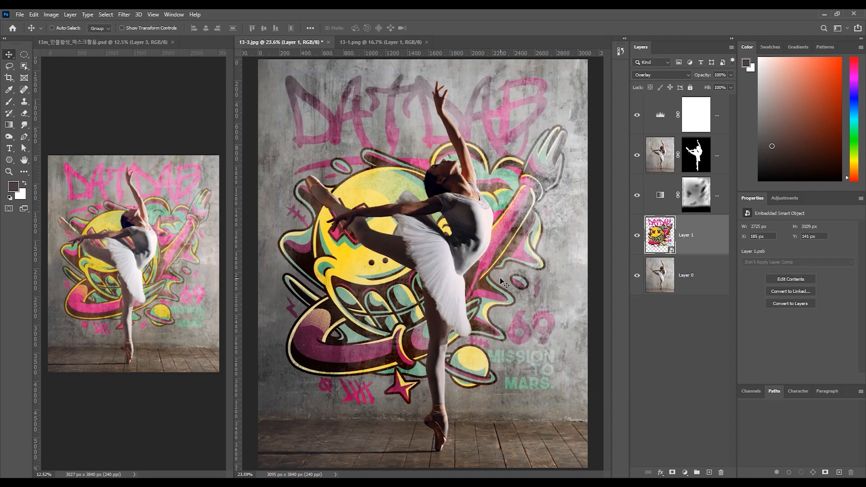